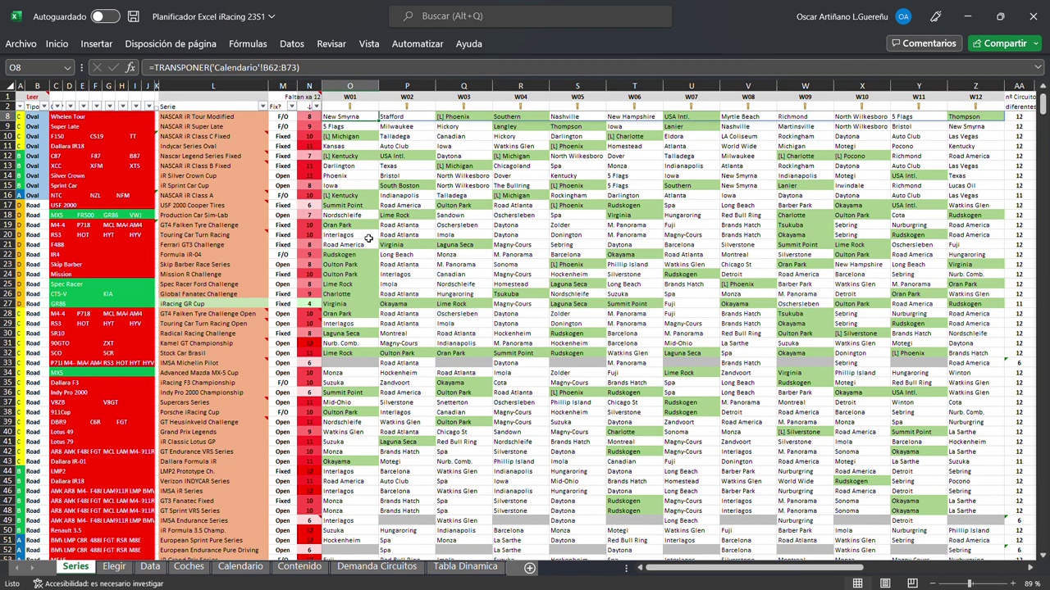
- Put iRacing F3 Championship into the first series slot B2 on the Elegir sheet
scroll(353, 246, "up", 2)
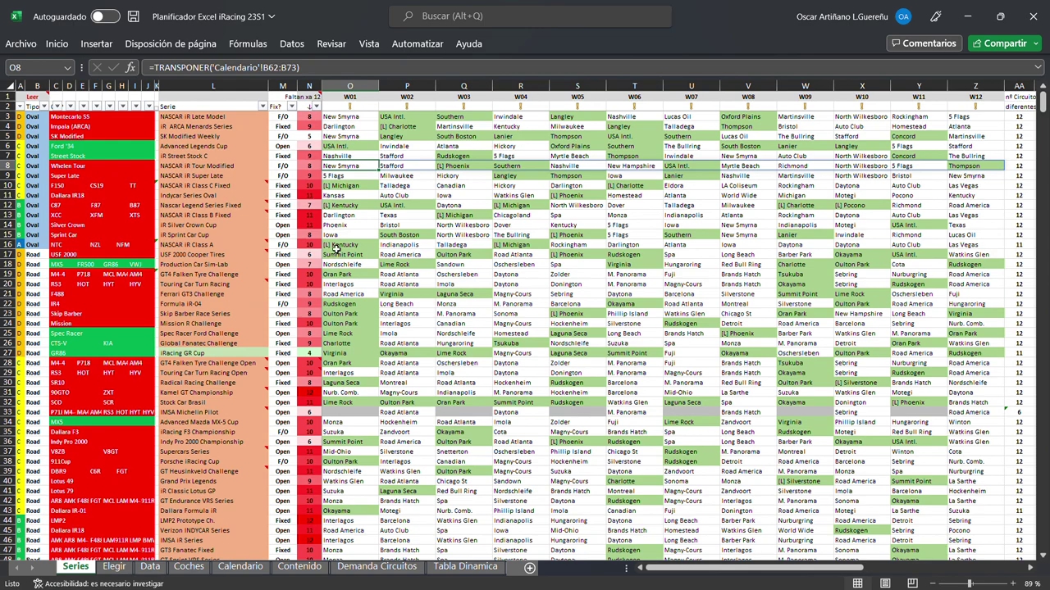
scroll(655, 385, "down", 1)
scroll(654, 385, "down", 3)
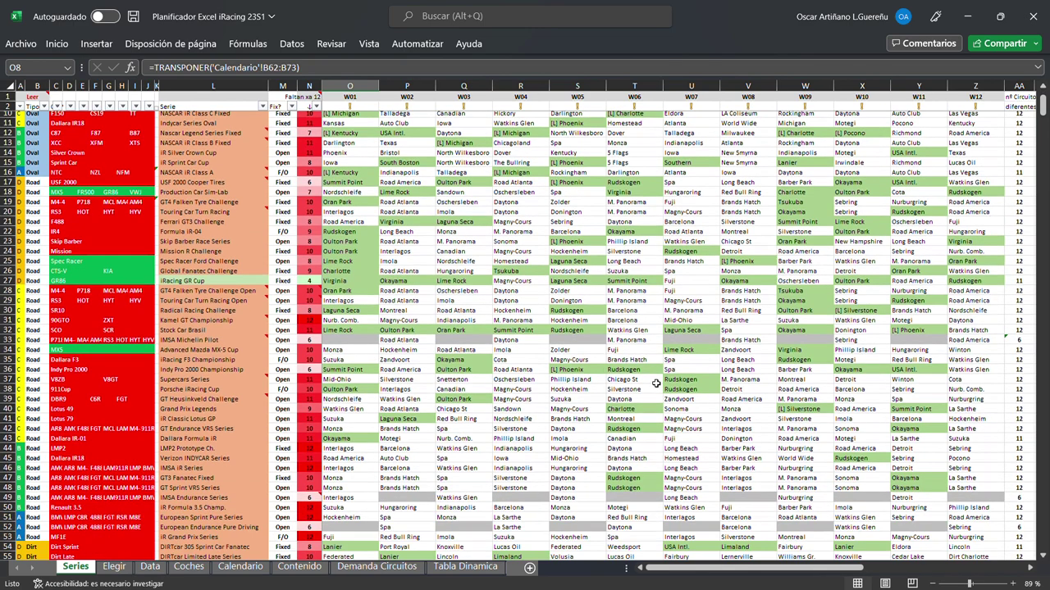
scroll(655, 383, "down", 1)
scroll(656, 383, "down", 6)
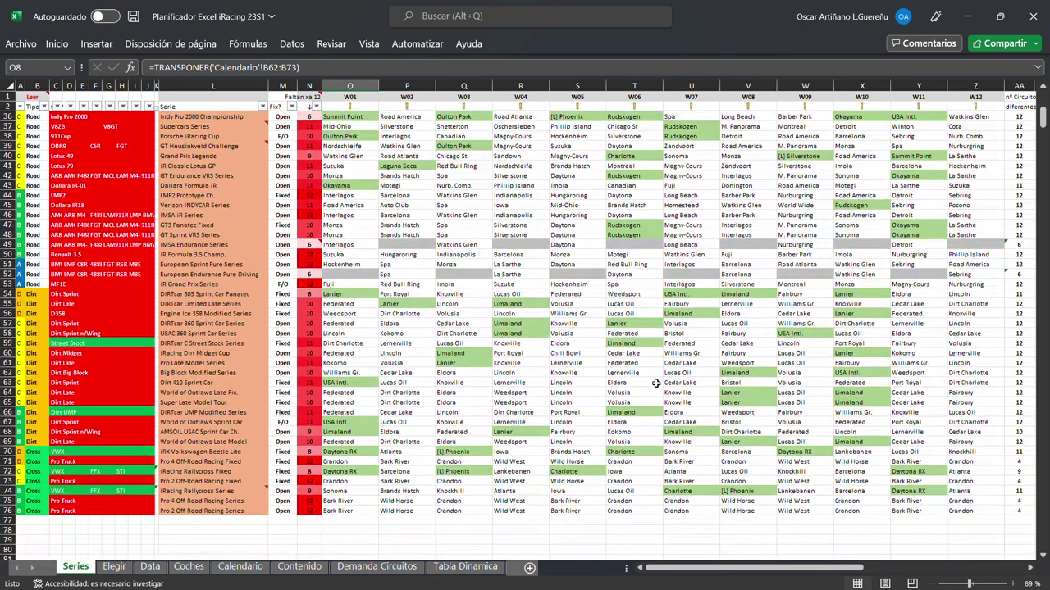
scroll(656, 383, "up", 3)
scroll(656, 383, "up", 5)
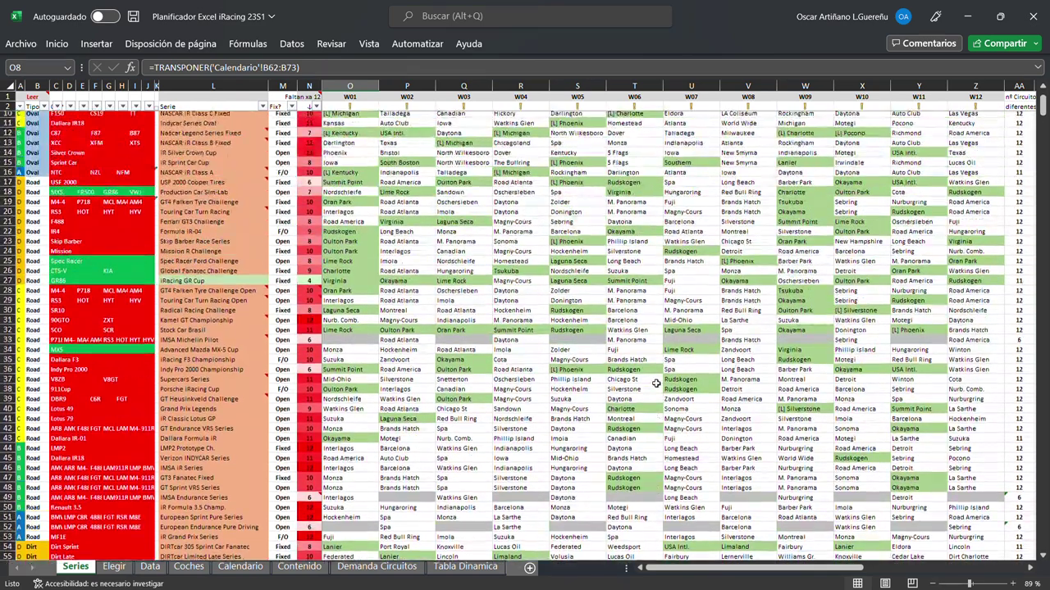
scroll(656, 383, "up", 3)
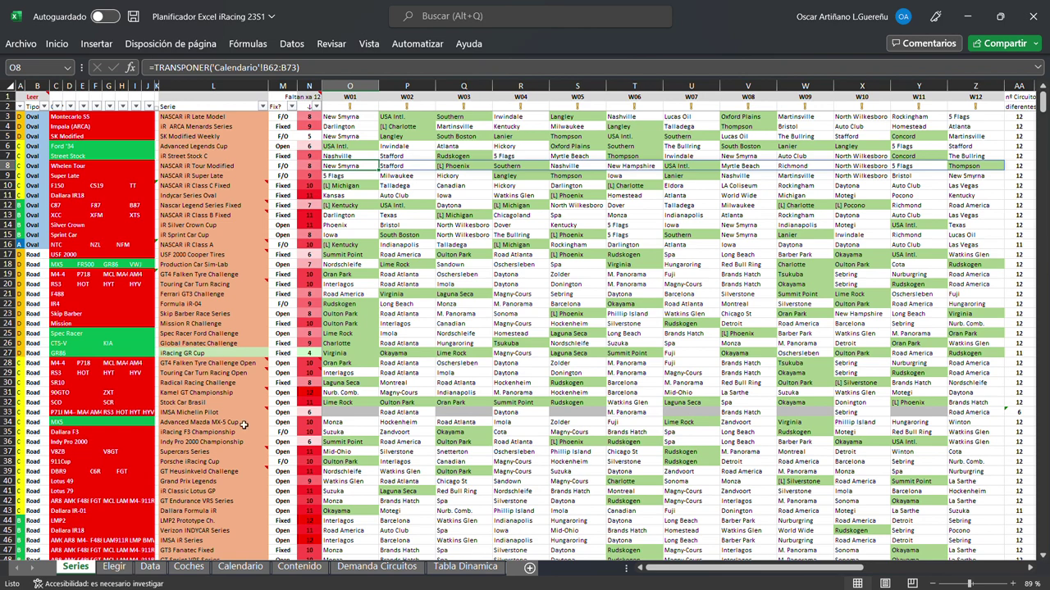
left_click(114, 567)
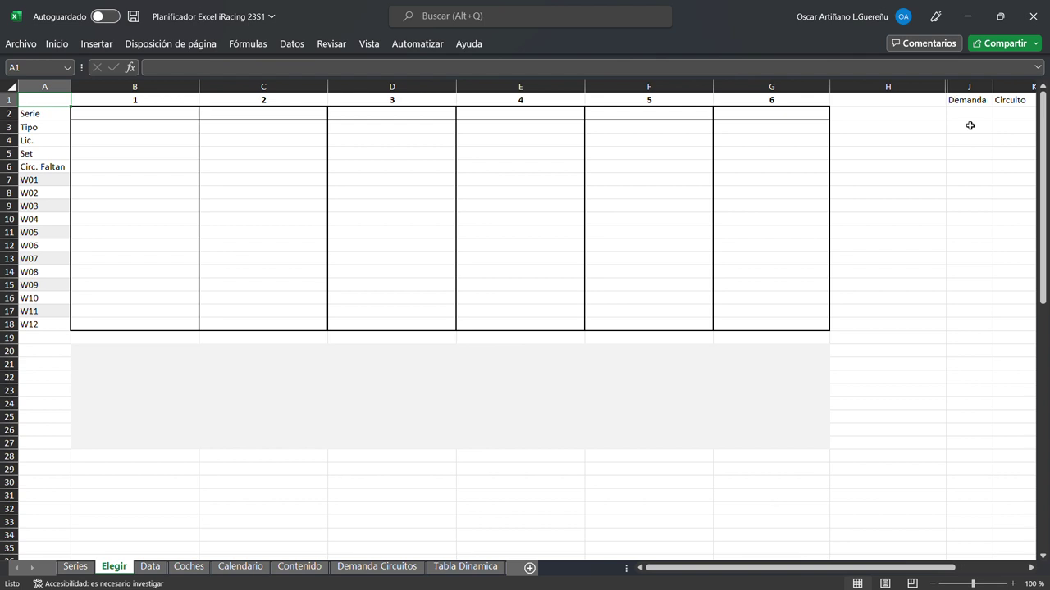
left_click(151, 118)
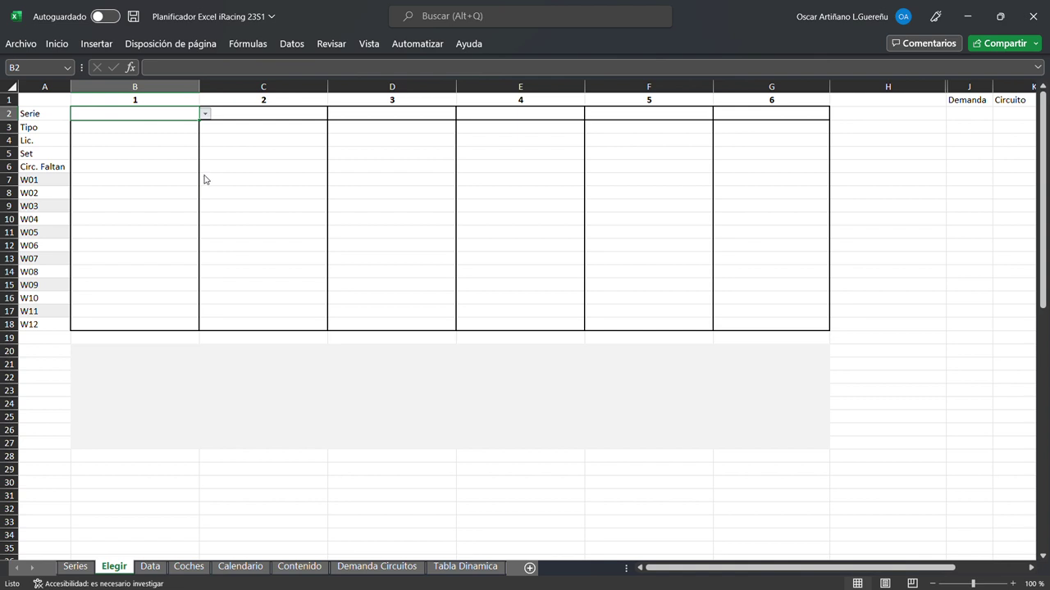
type("iRacing F3 Championship")
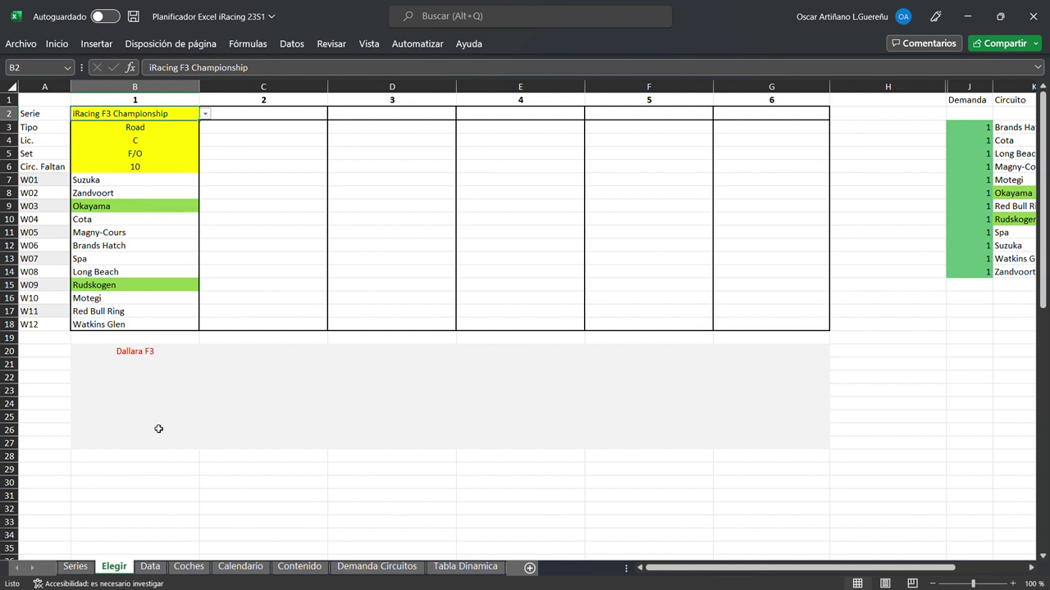
- Check the first series' car row showing Dallara F3, then select slot C2
left_click(127, 353)
left_click(50, 357)
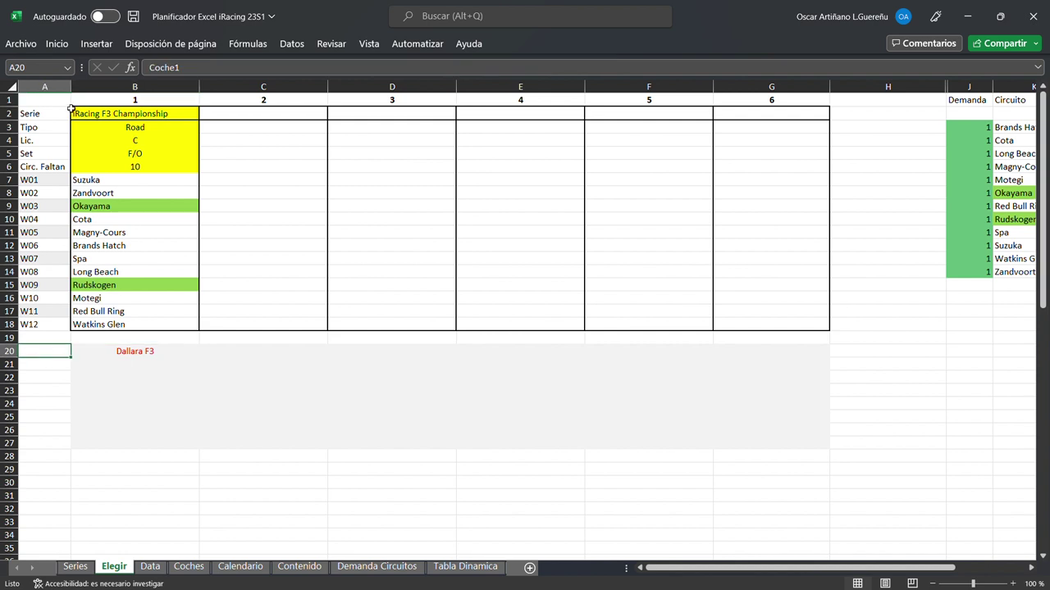
left_click(269, 115)
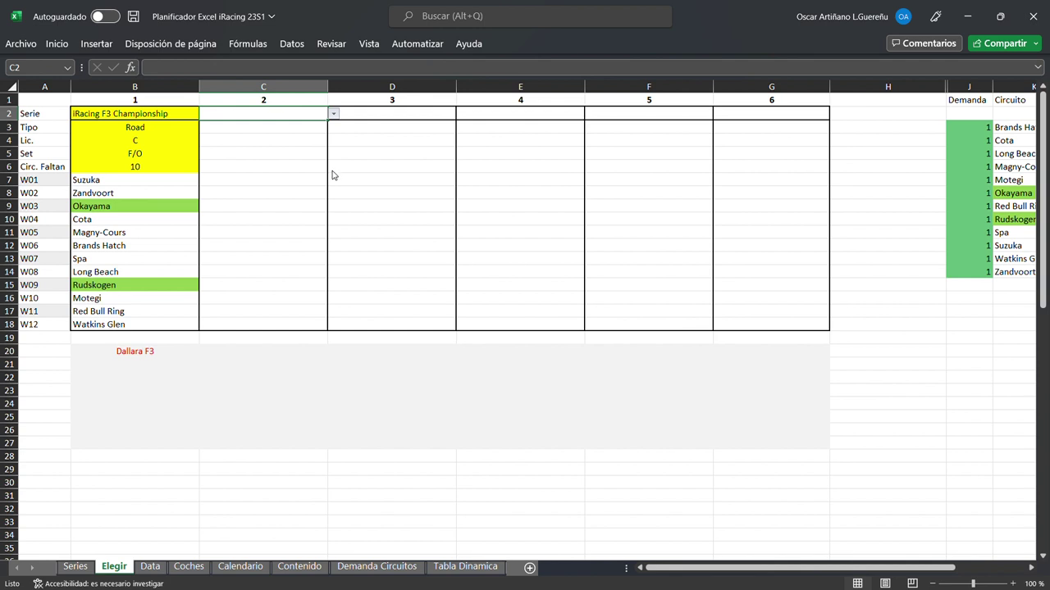
- Enter Formula iR-04 in C2 and zoom out to 90% to see the full demand list
type("Formula iR-04")
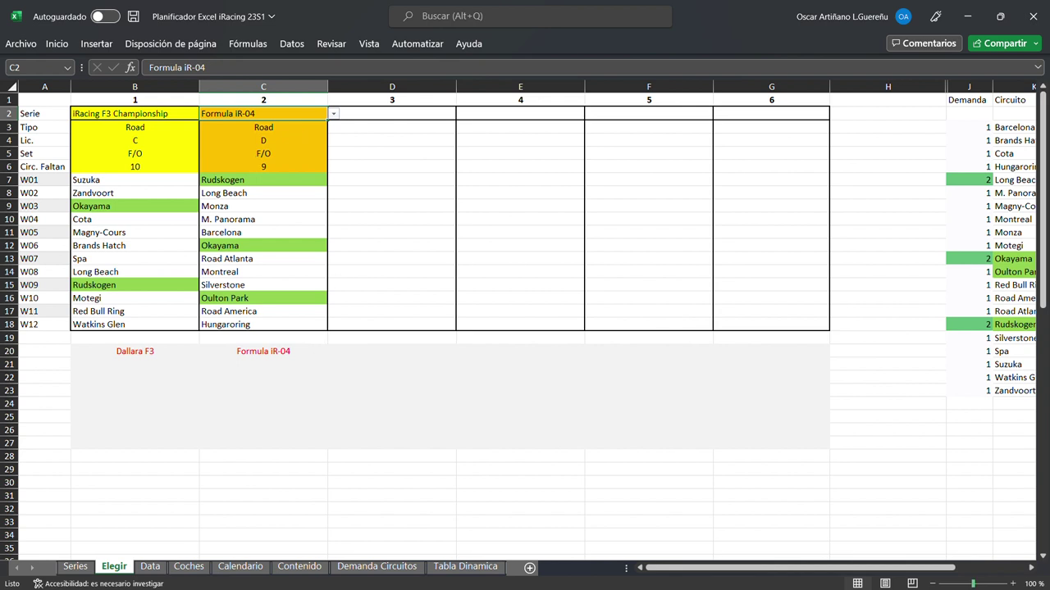
left_click(932, 584)
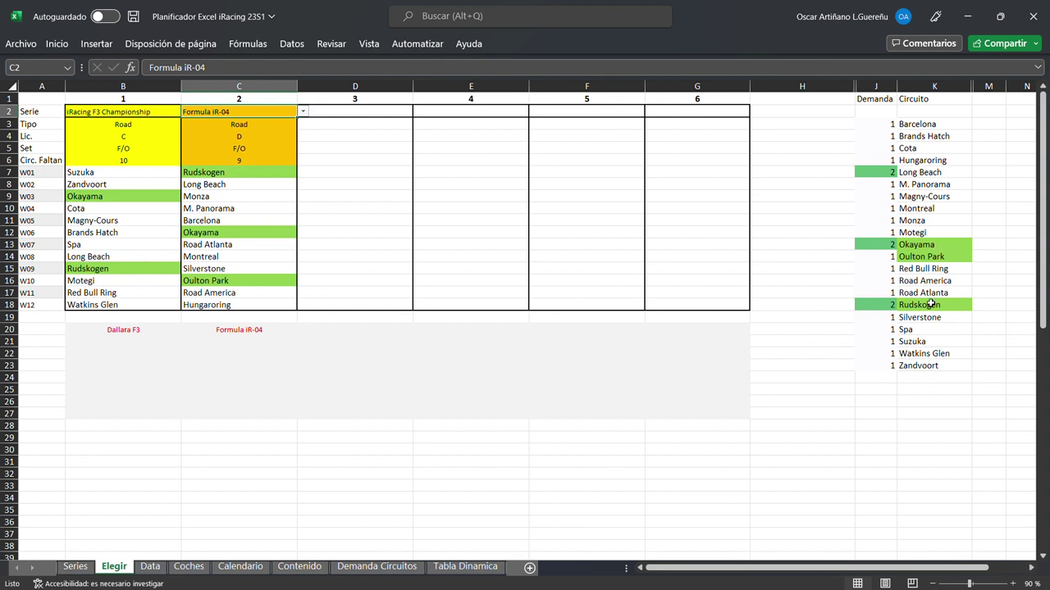
left_click(387, 114)
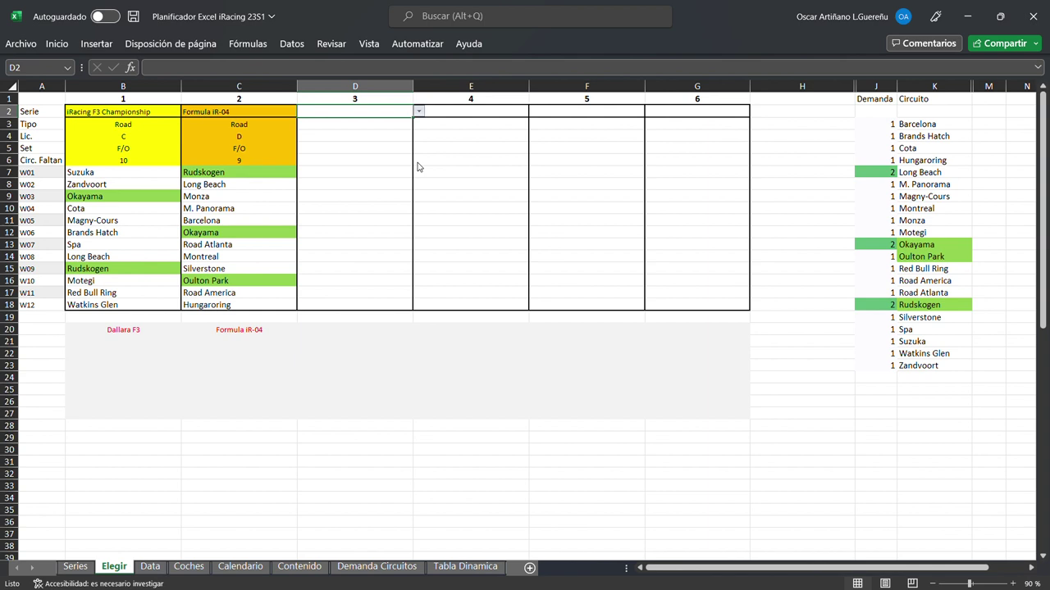
- Enter Skip Barber Race Series in D2 and confirm Long Beach's demand rises to 3
type("Skip Barber Race Series")
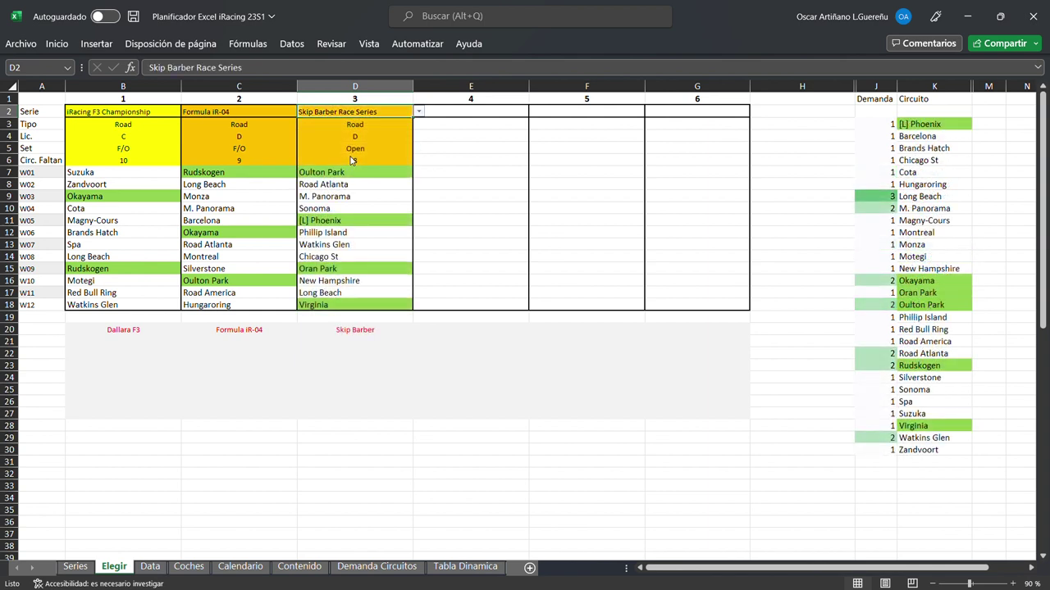
left_click(887, 198)
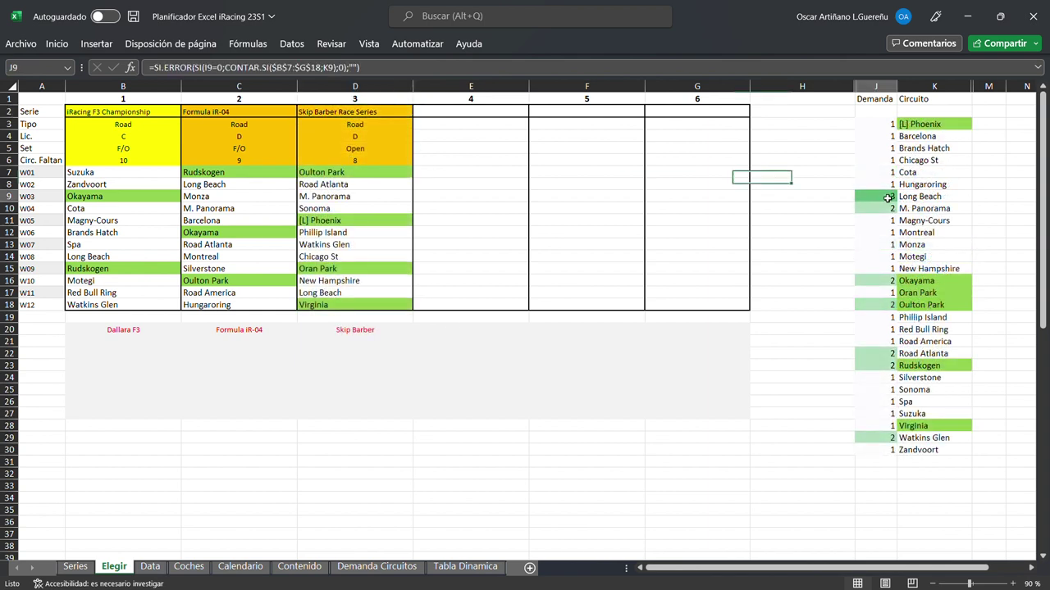
left_click_drag(887, 198, 920, 199)
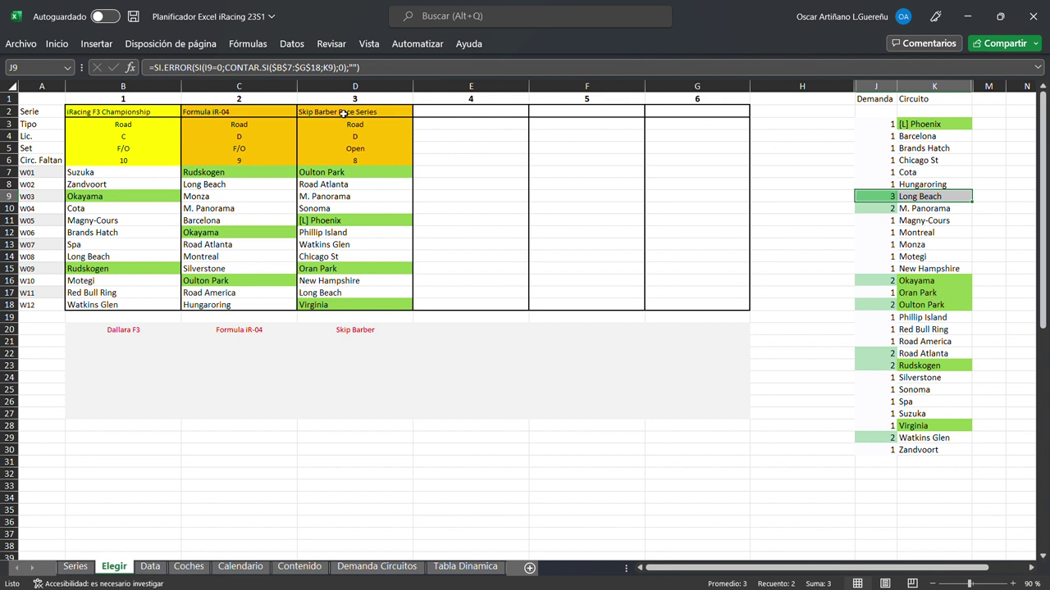
left_click(494, 112)
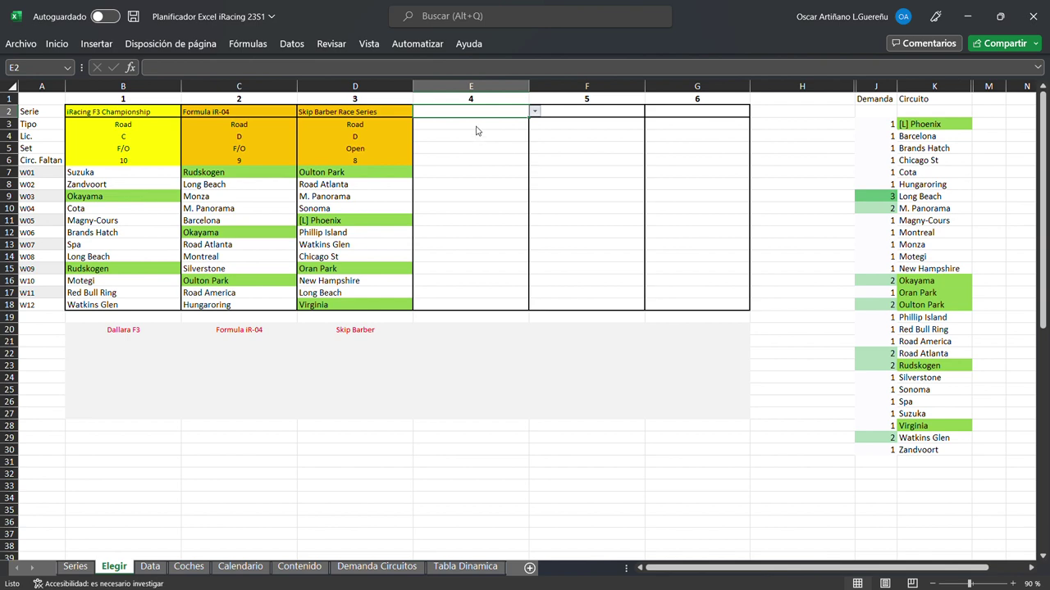
- Set E2, F2 and G2 to Indy Pro 2000 Championship, iR Formula 3.5 Champ. and iR Grand Prix Series
type("Indy Pro 2000 Championship")
left_click(630, 111)
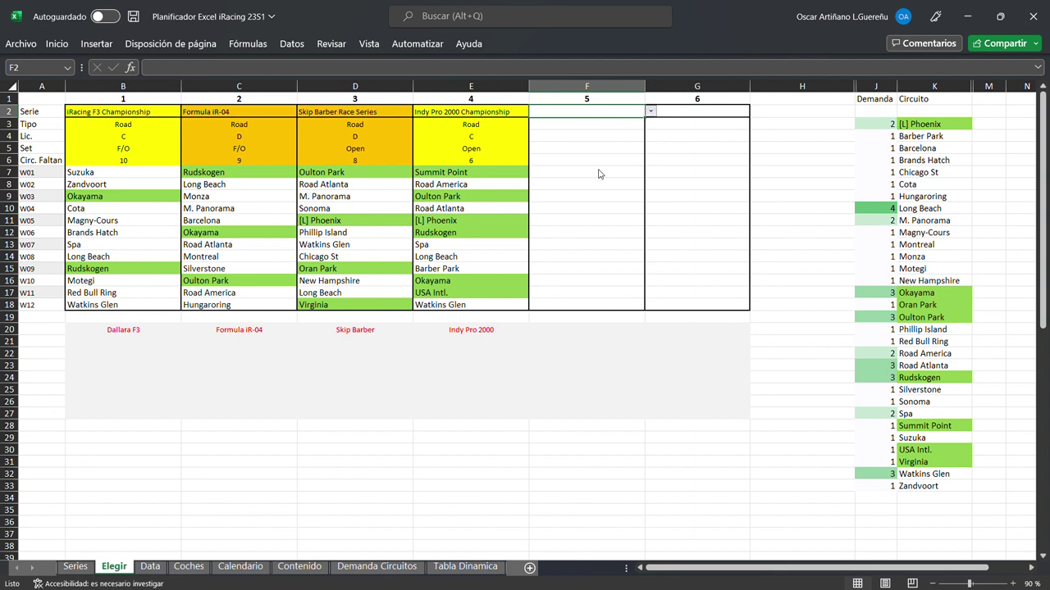
type("iR Formula 3.5 Champ.")
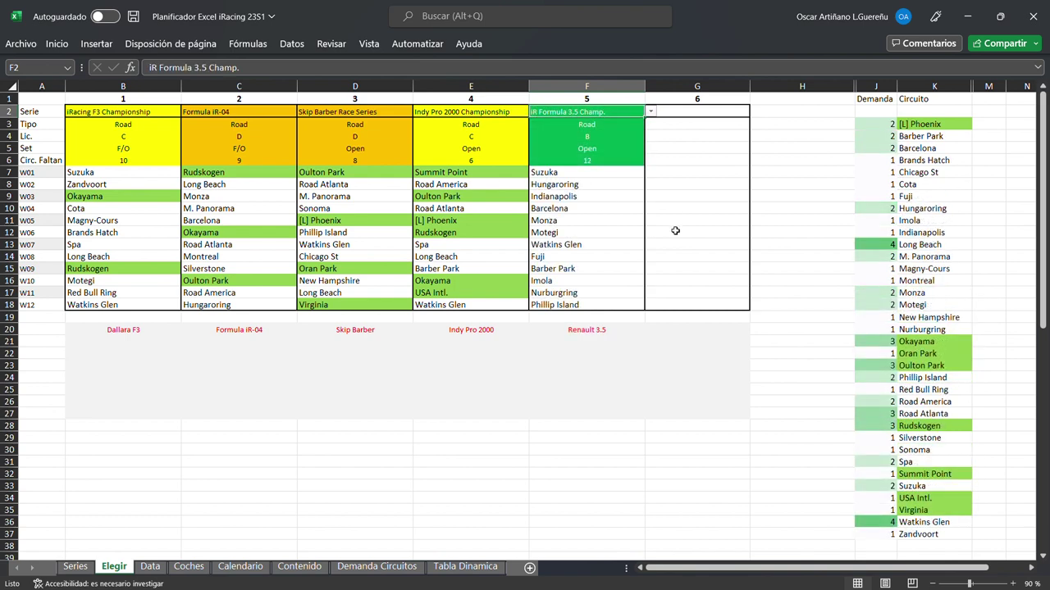
left_click(738, 113)
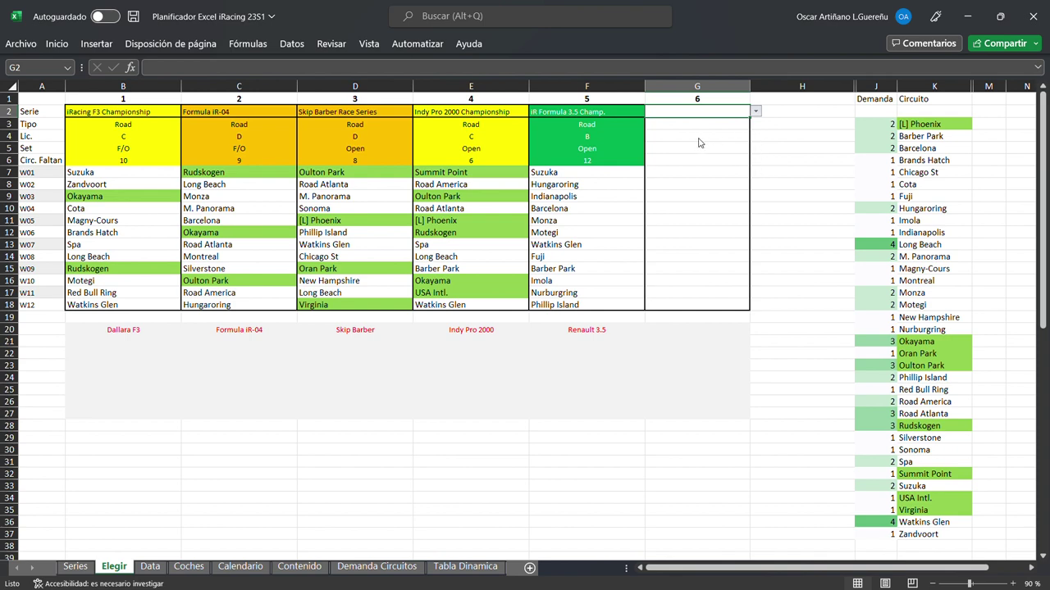
type("iR Grand Prix Series")
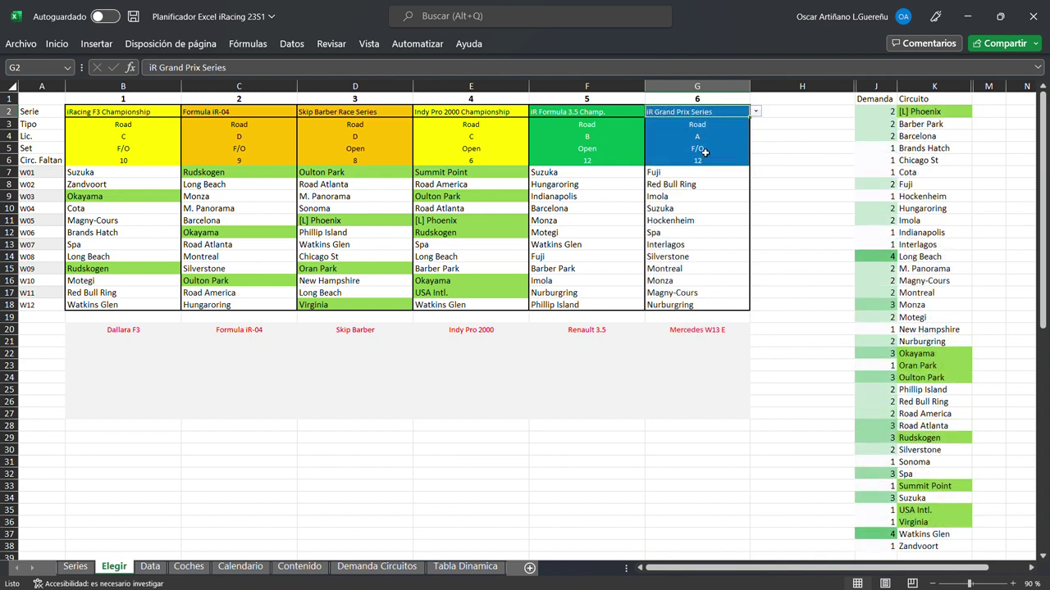
left_click(703, 150)
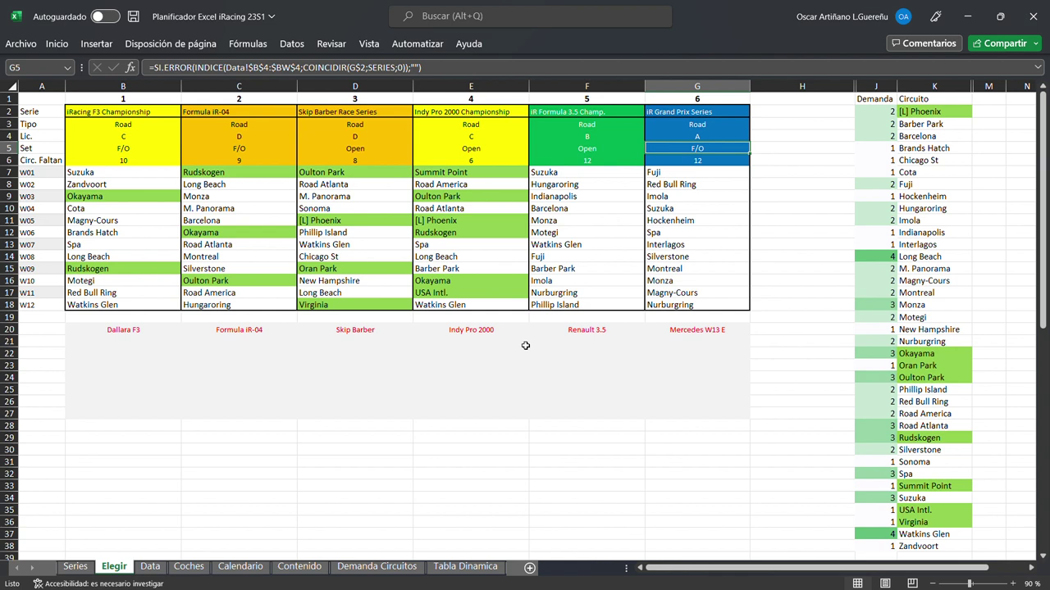
left_click(395, 112)
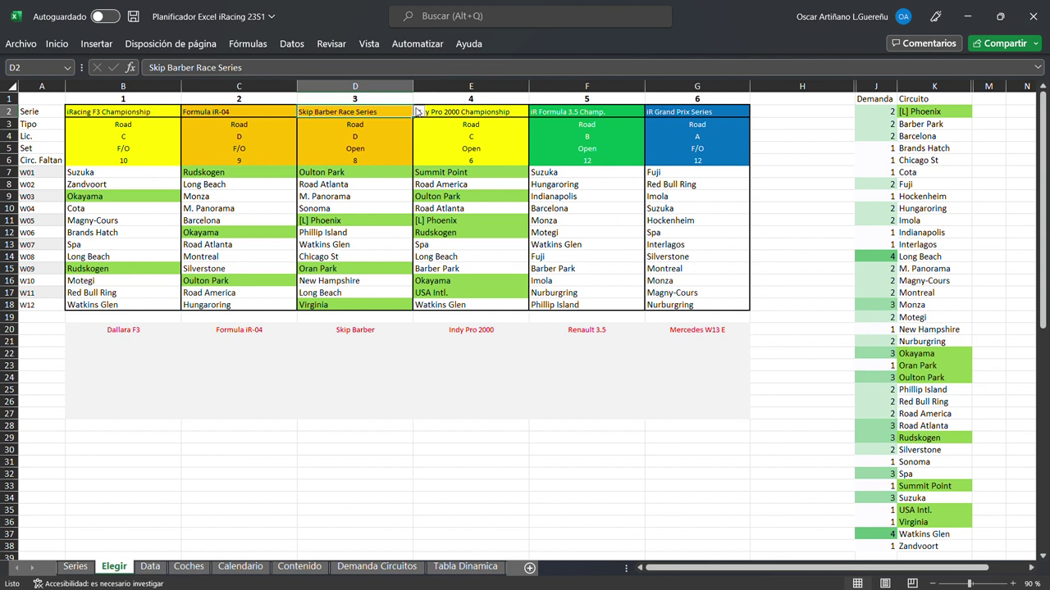
left_click_drag(882, 261, 928, 263)
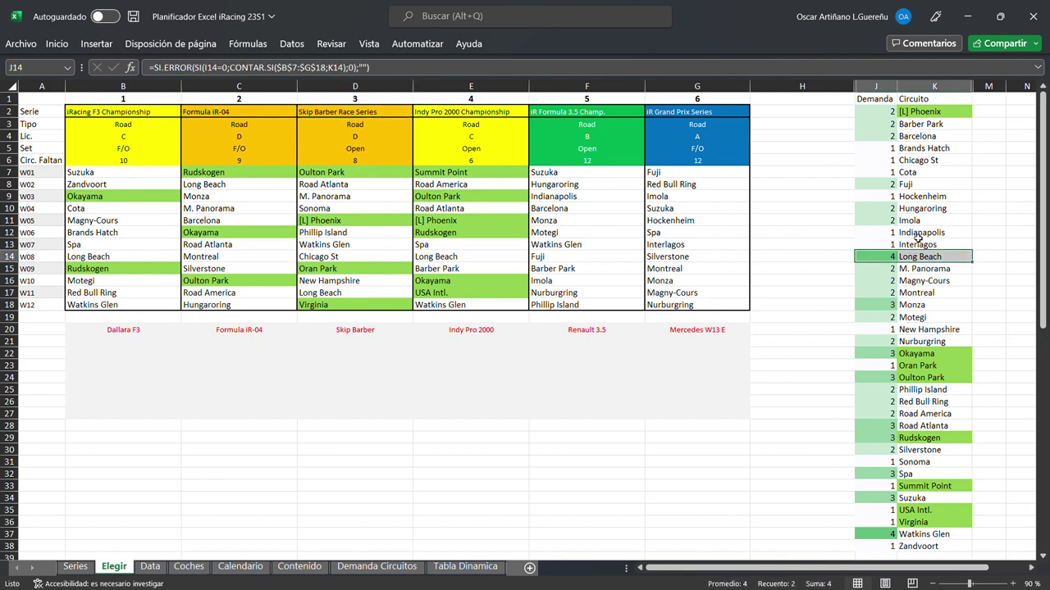
scroll(941, 238, "down", 2)
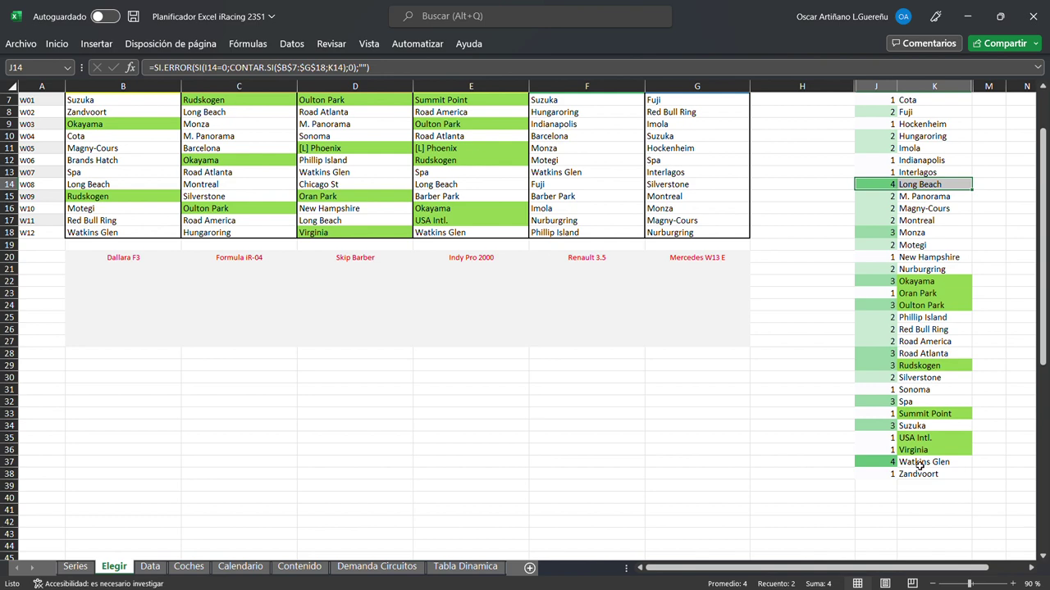
scroll(614, 435, "up", 2)
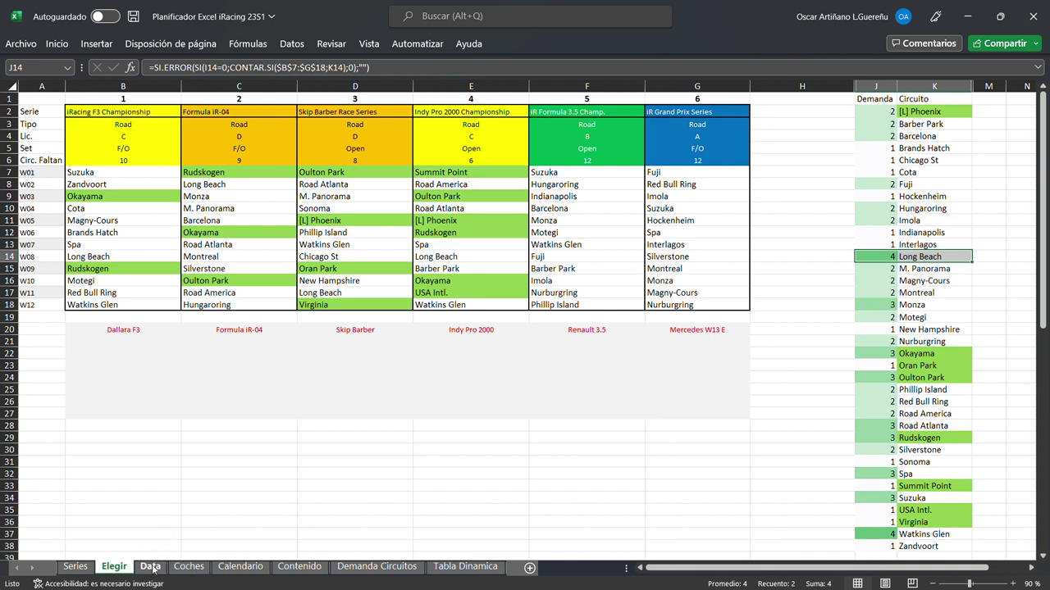
left_click(151, 568)
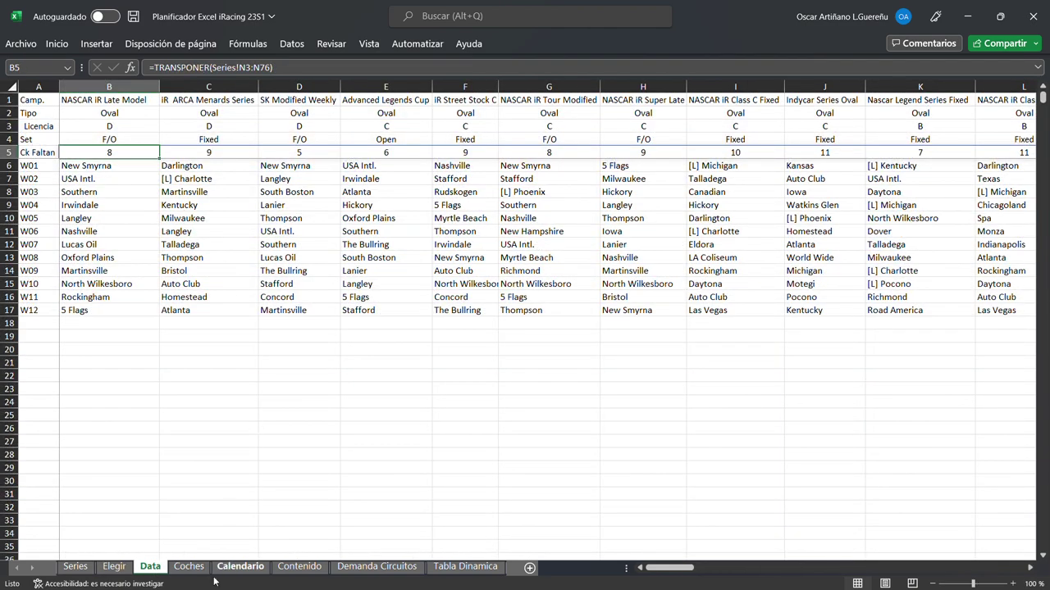
left_click(201, 569)
left_click(237, 568)
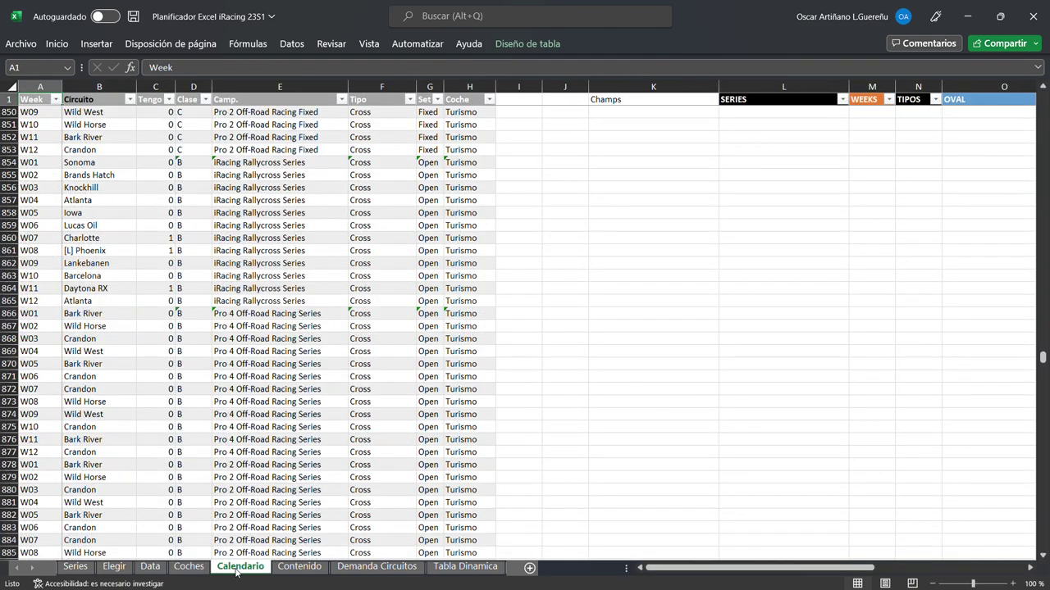
left_click(306, 570)
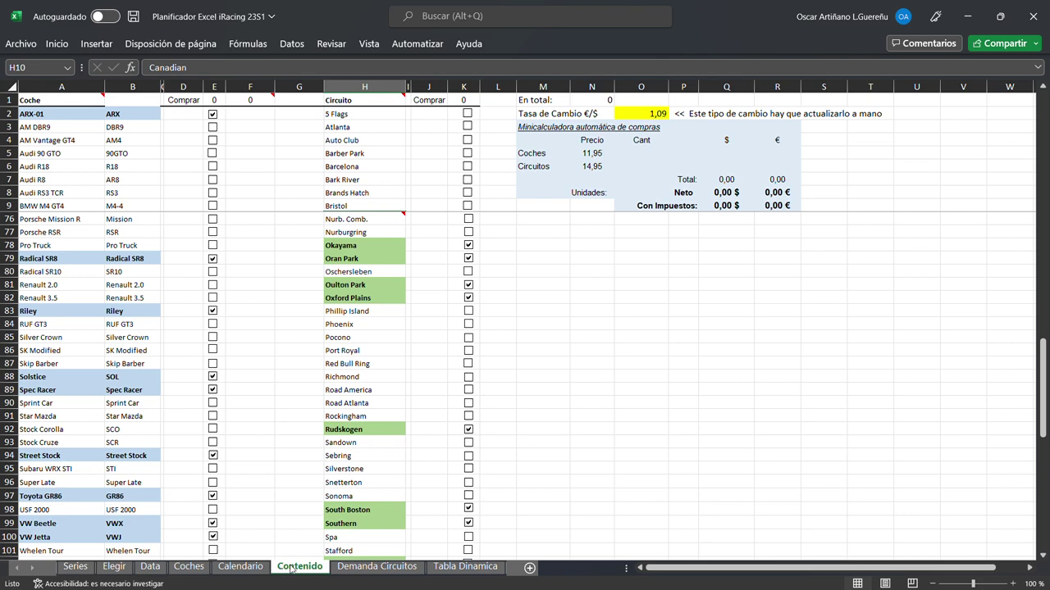
scroll(253, 329, "up", 5)
scroll(252, 329, "up", 8)
scroll(252, 329, "up", 8)
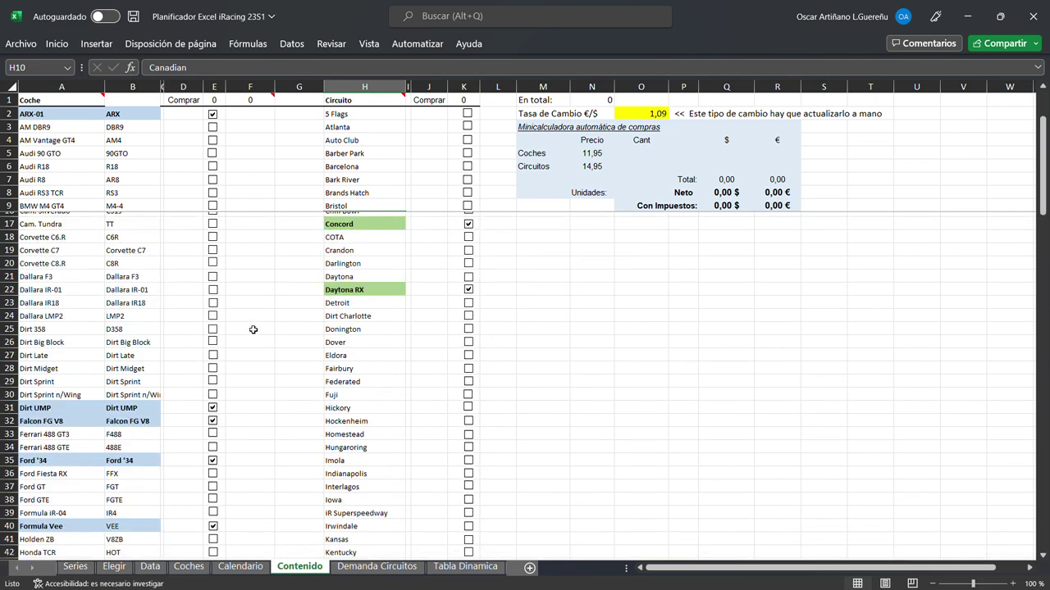
scroll(253, 329, "up", 1)
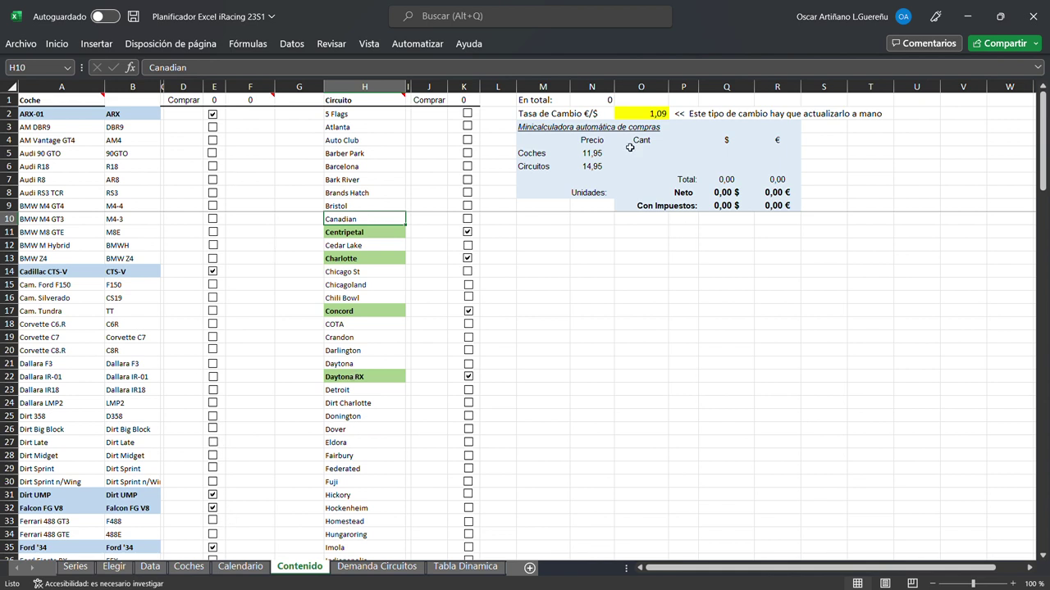
left_click(620, 118)
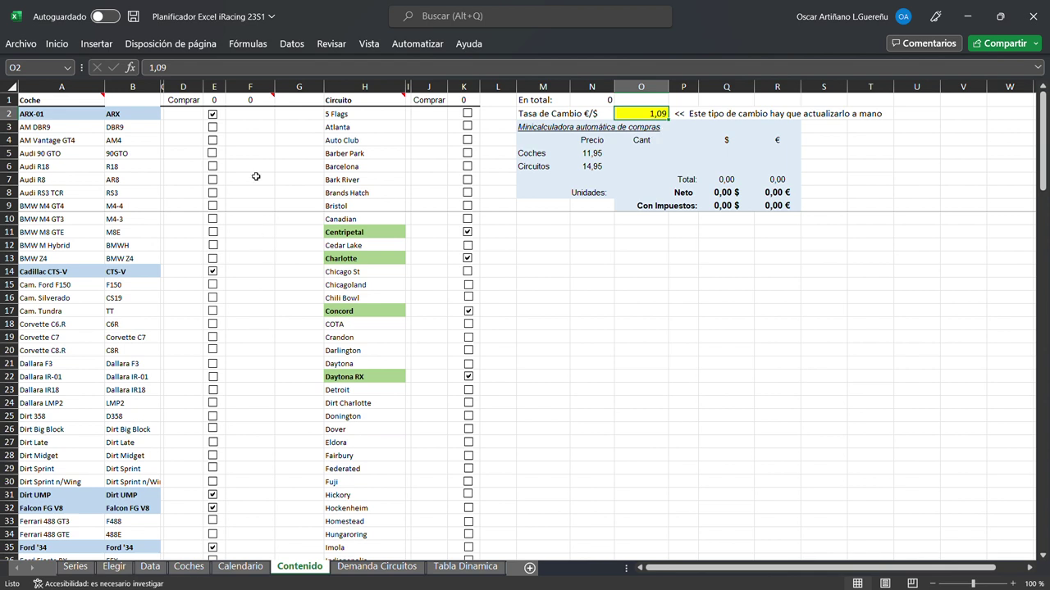
- Mark Audi R18, Bark River and Crandon to buy with 1 in their Comprar cells
left_click(183, 166)
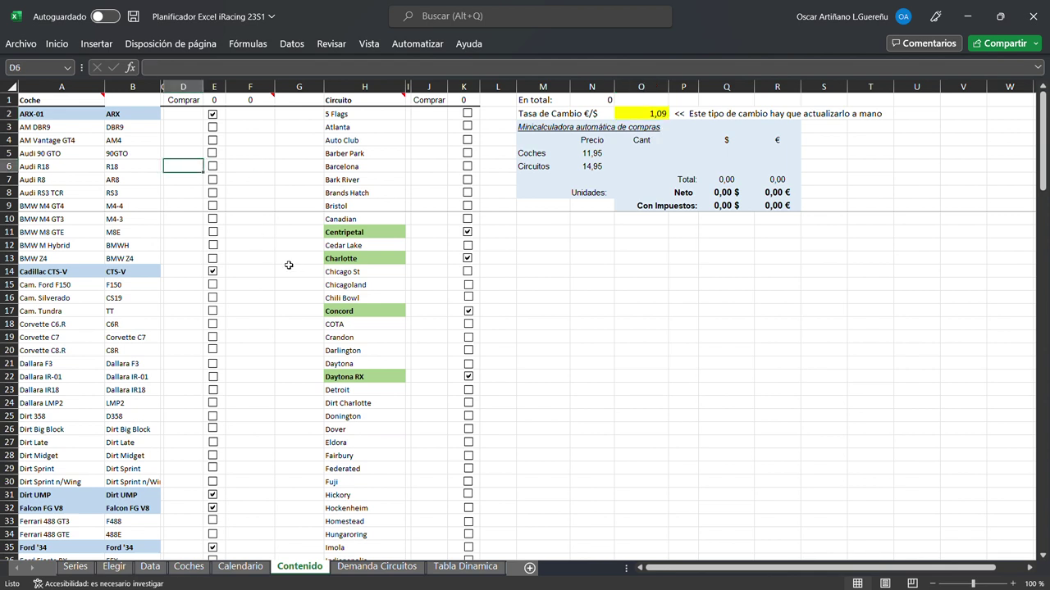
type("1")
key("Return")
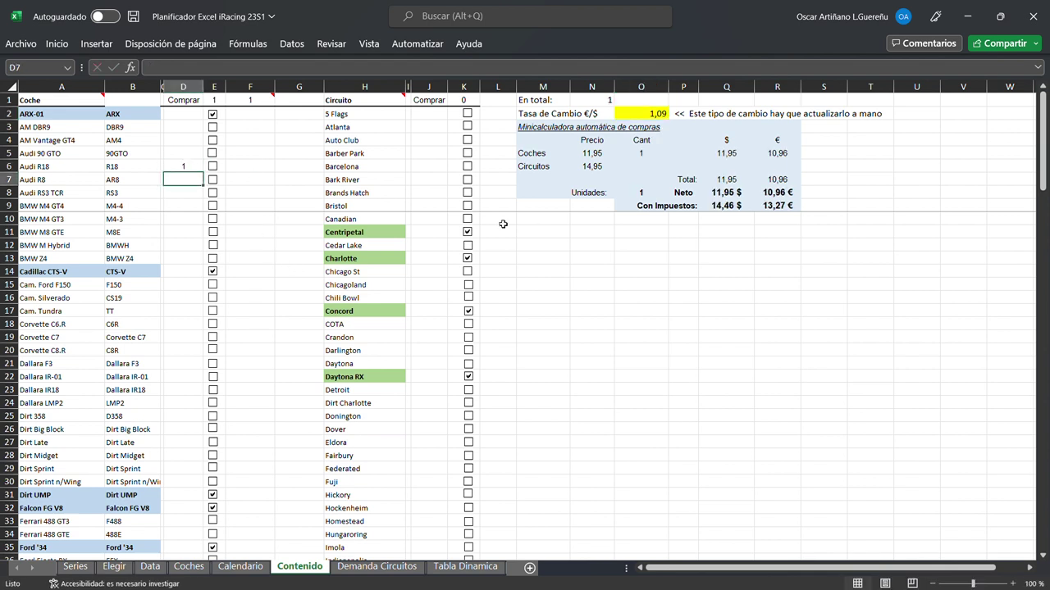
left_click(437, 182)
type("1")
key("Return")
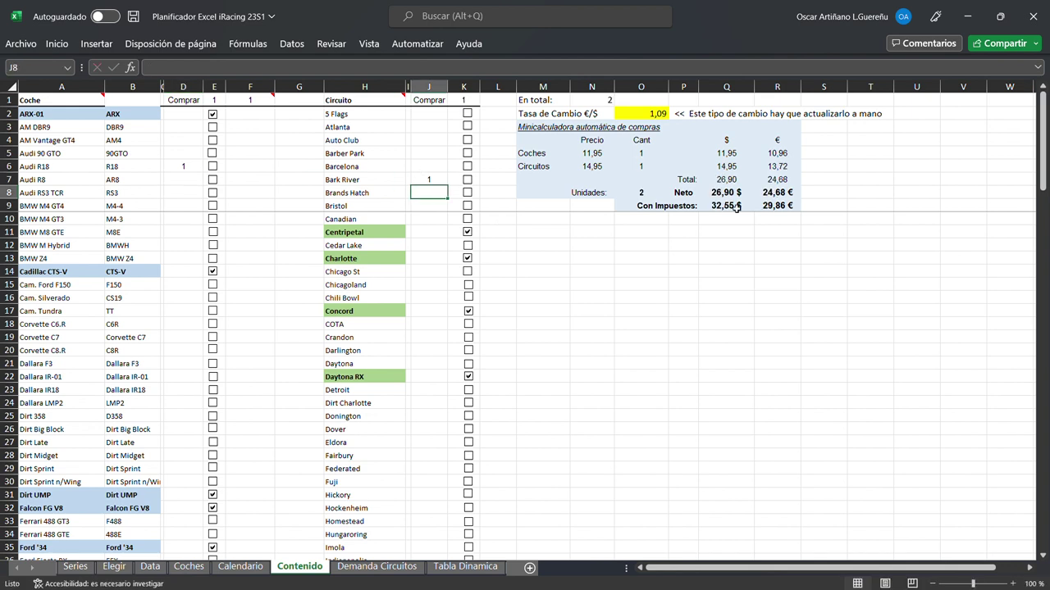
left_click(431, 339)
type("1")
key("Return")
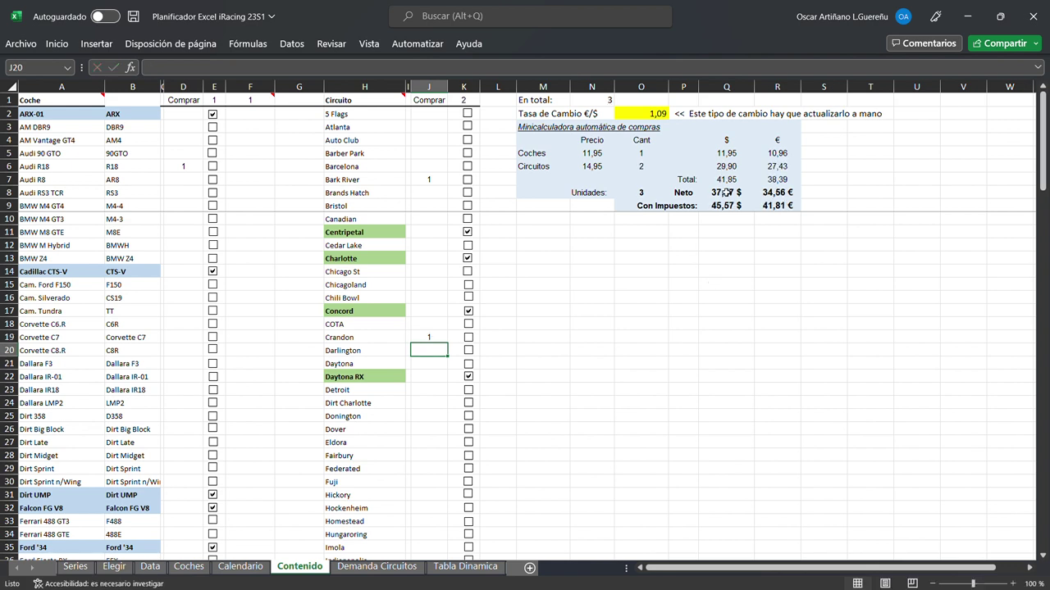
- Mark Dirt Charlotte, Dallara IR-01 and Dirt Big Block to buy, totalling 83,00 $
left_click(430, 403)
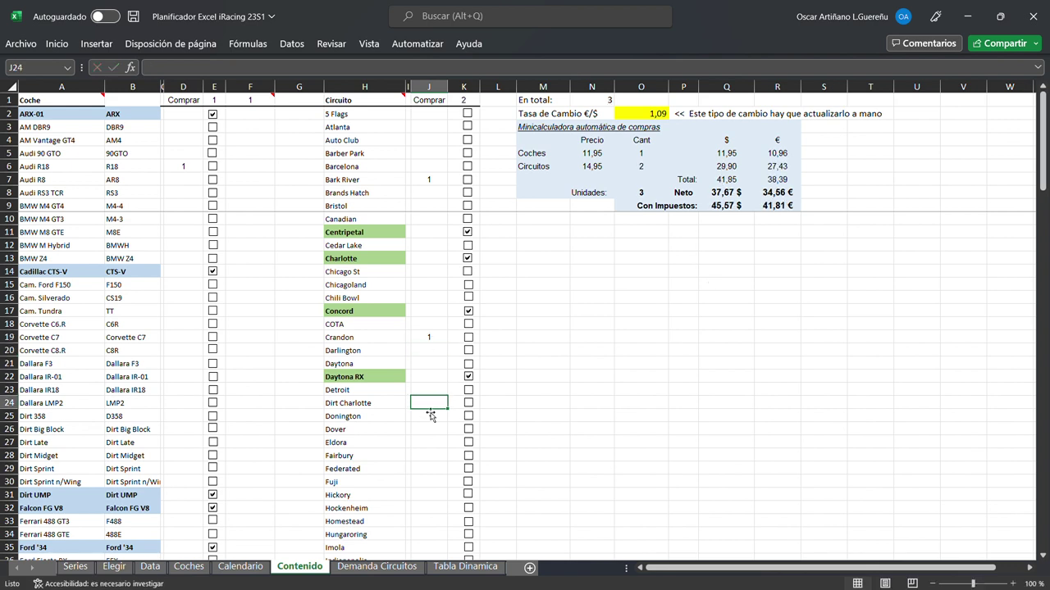
type("1")
key("Return")
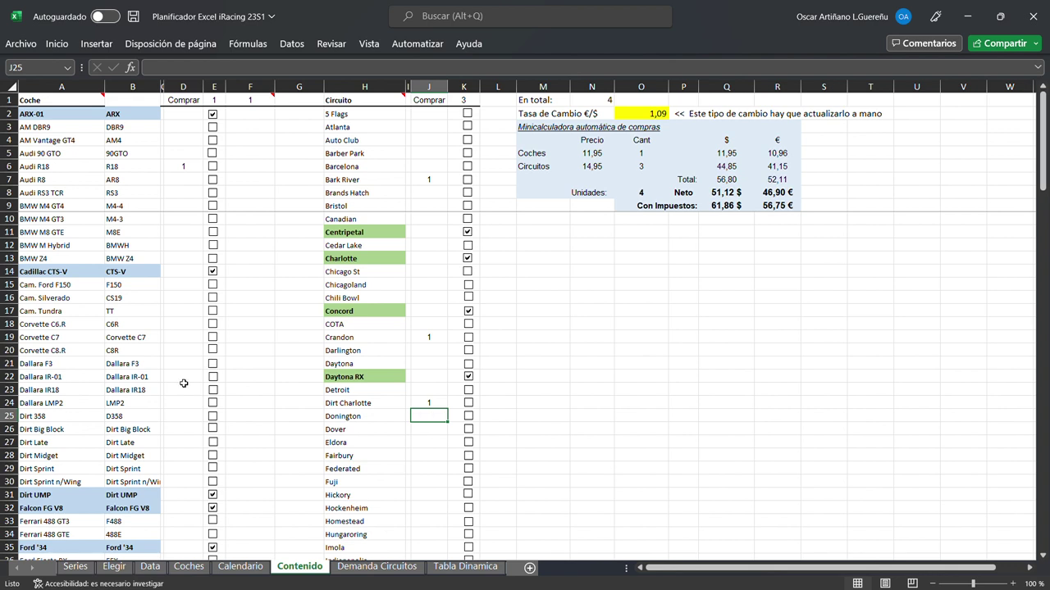
left_click(184, 379)
type("1")
key("Return")
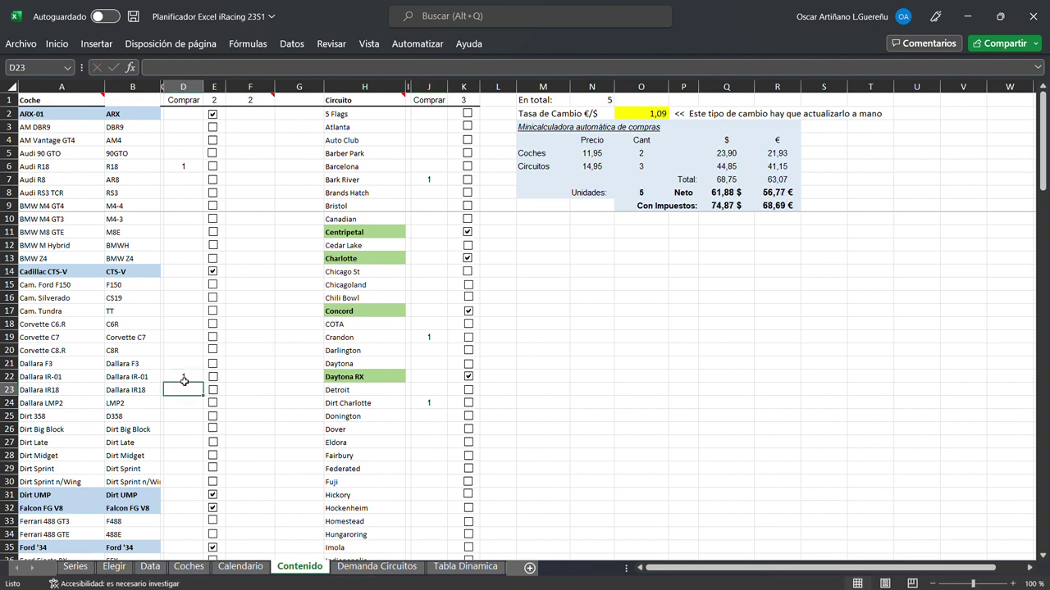
left_click(185, 430)
type("1")
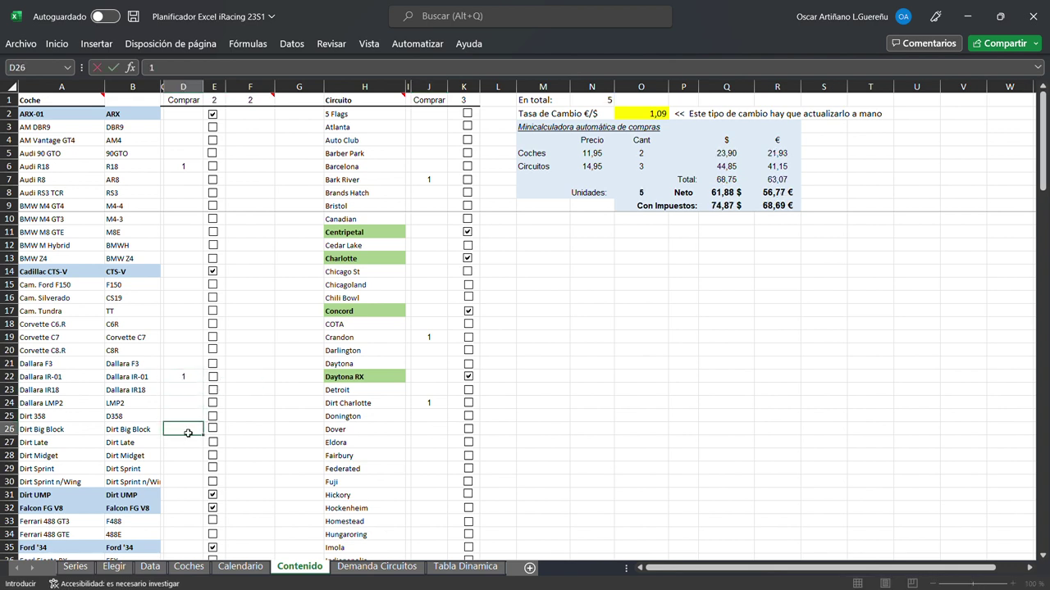
key("Return")
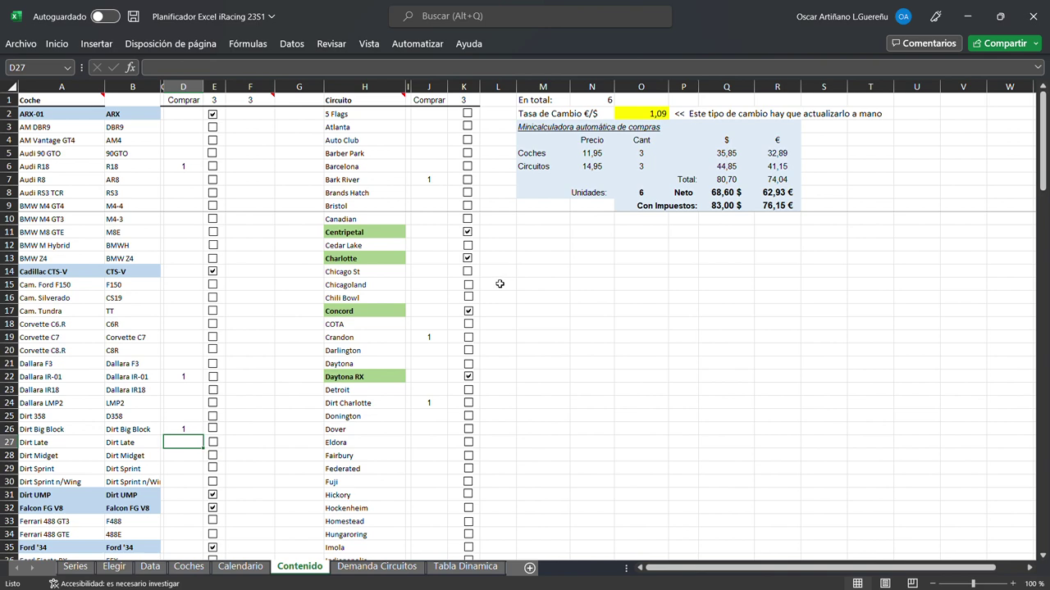
- Undo the column H filter on Demanda Circuitos to list all circuits, then view Tabla Dinamica
left_click(391, 569)
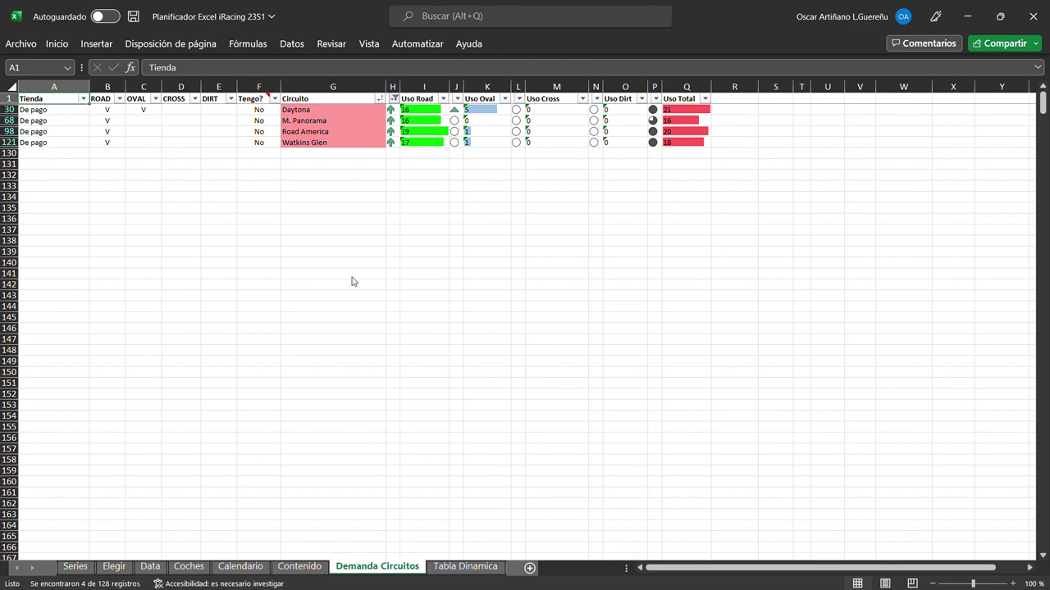
key("ctrl+z")
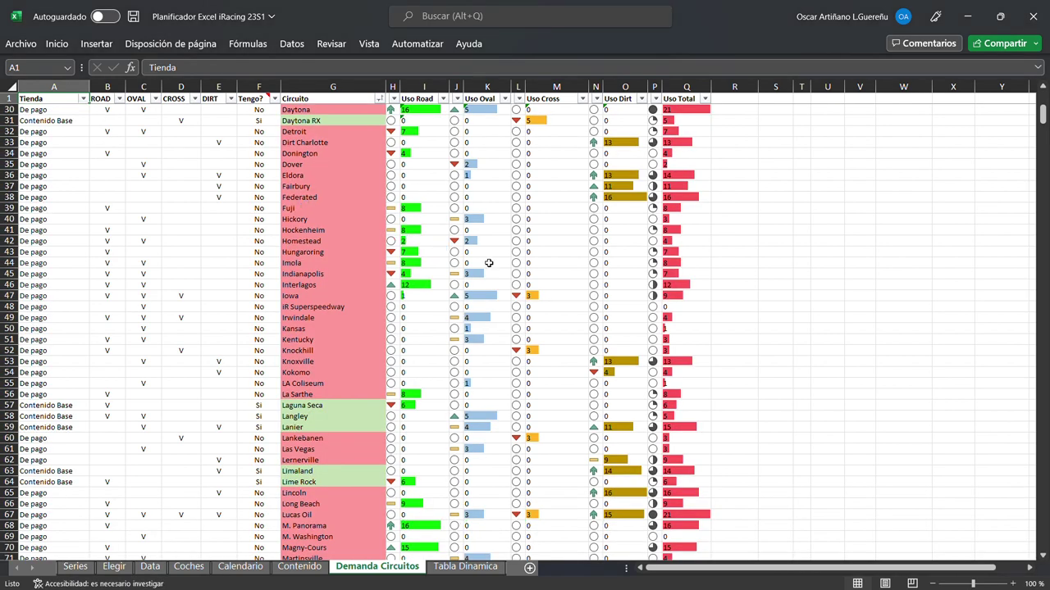
scroll(373, 359, "down", 6)
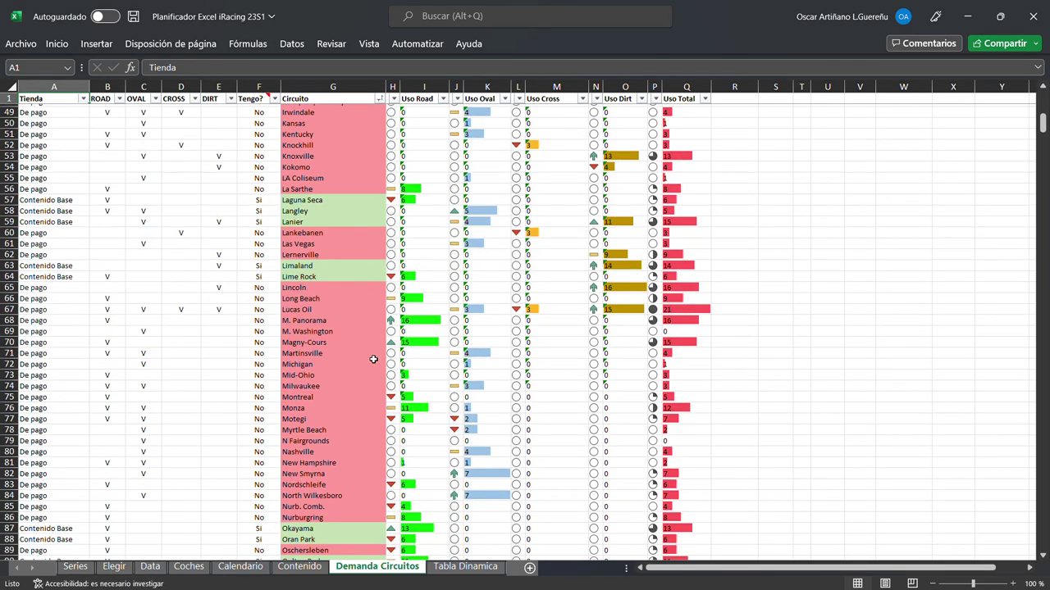
scroll(373, 359, "down", 4)
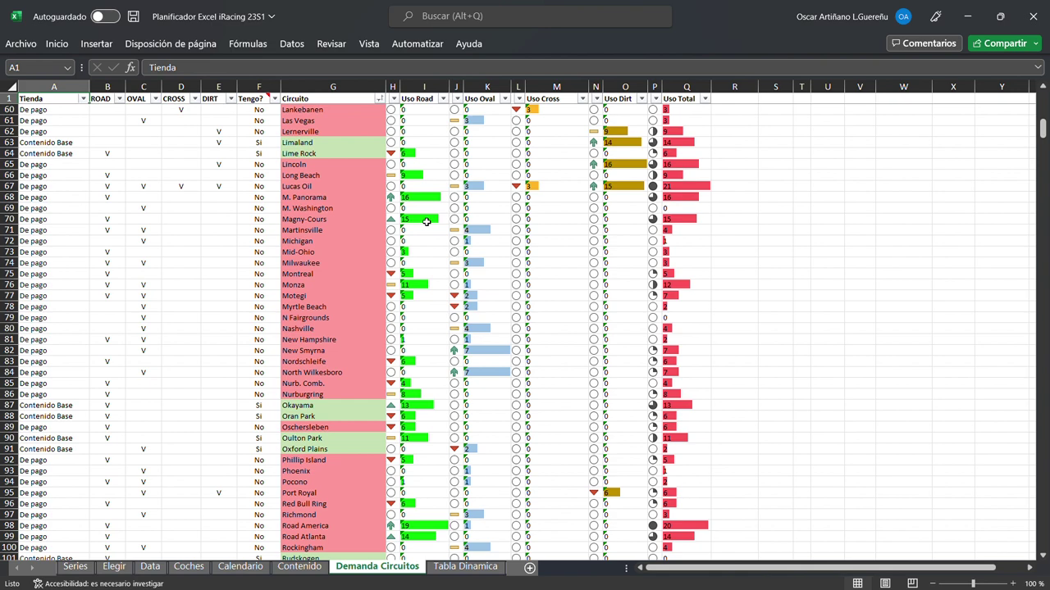
scroll(426, 222, "up", 8)
scroll(427, 221, "up", 8)
scroll(426, 221, "up", 3)
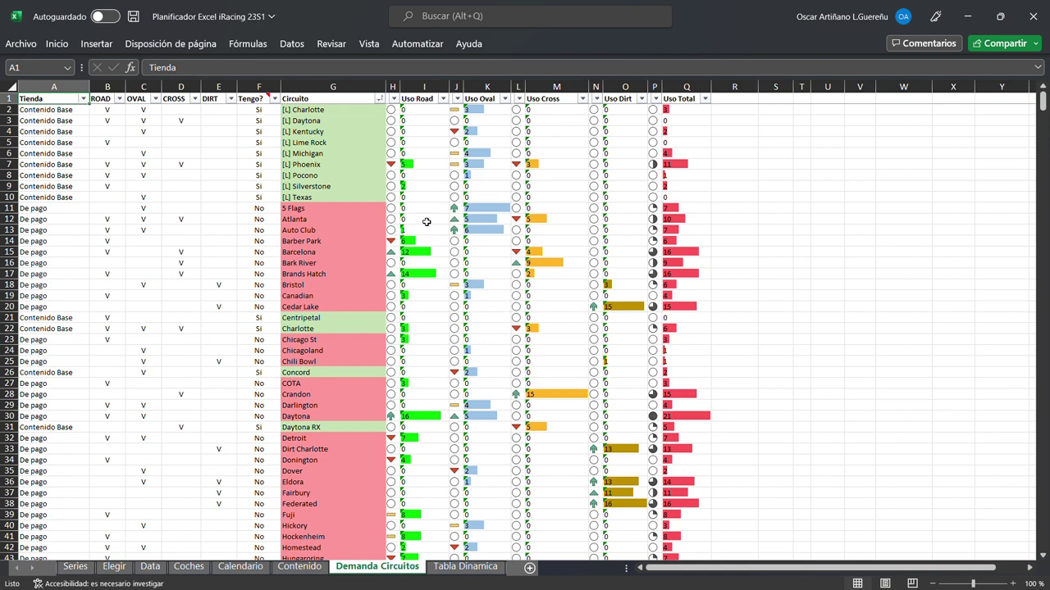
left_click(465, 568)
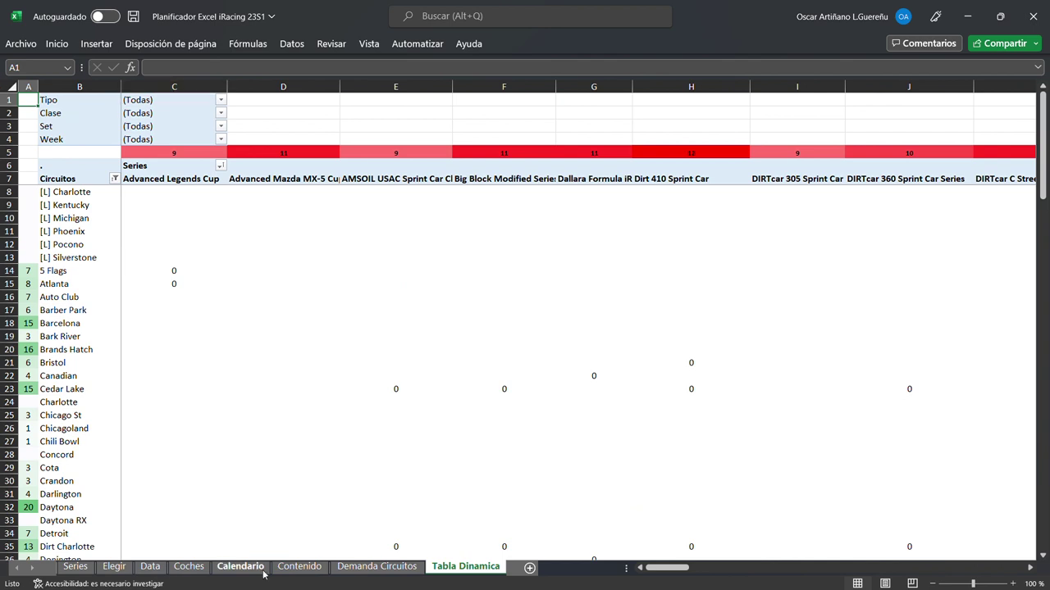
- Review the Series sheet, then the Elegir Circ. Faltan row: 10, 9, 8, 6, 12, 12
left_click(74, 566)
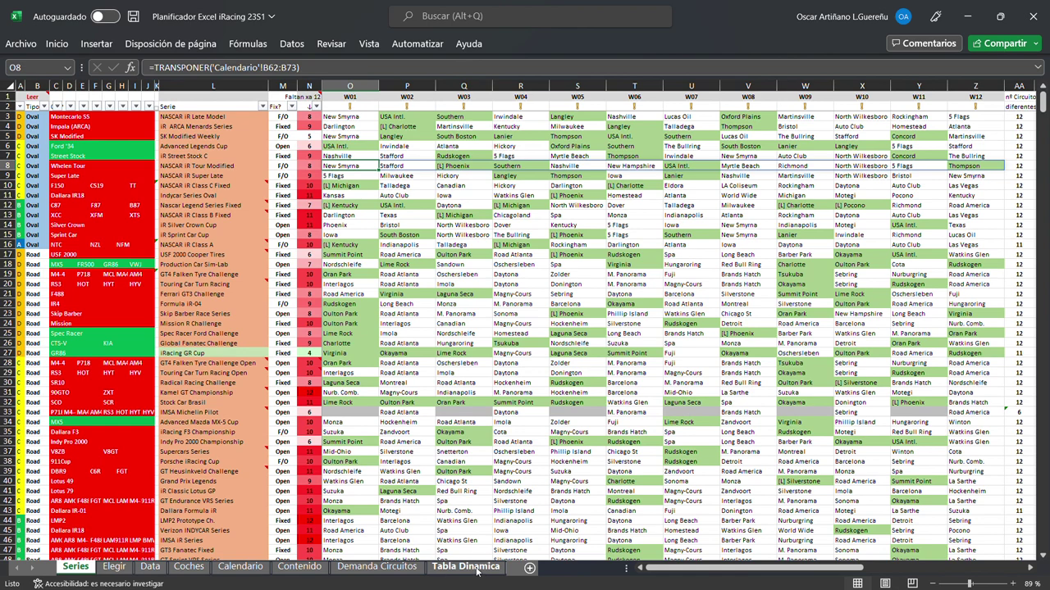
left_click(115, 567)
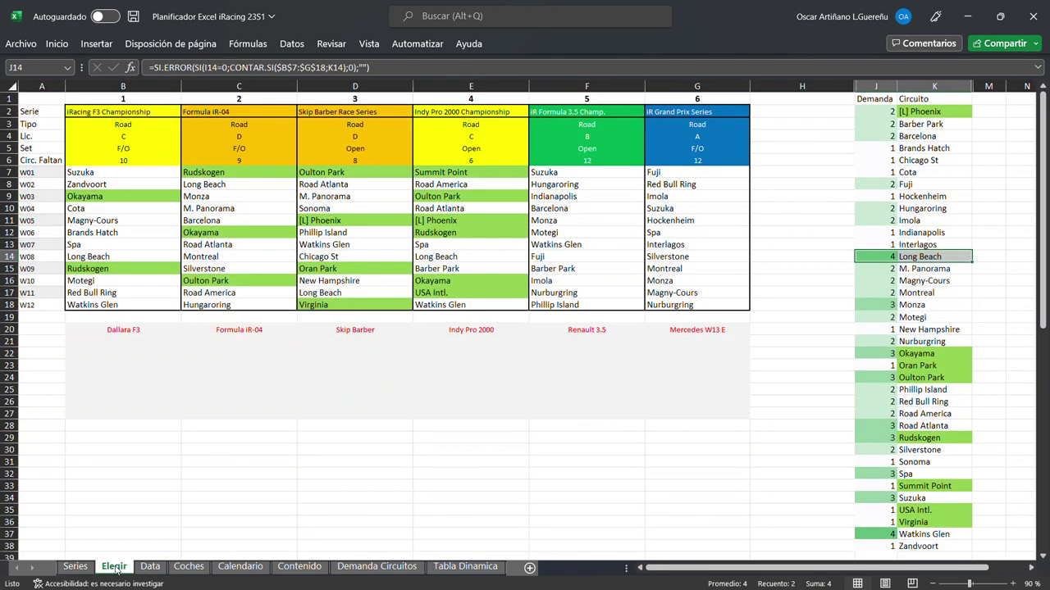
mouse_move(51, 160)
left_mouse_down()
mouse_move(482, 173)
mouse_move(713, 165)
left_mouse_up()
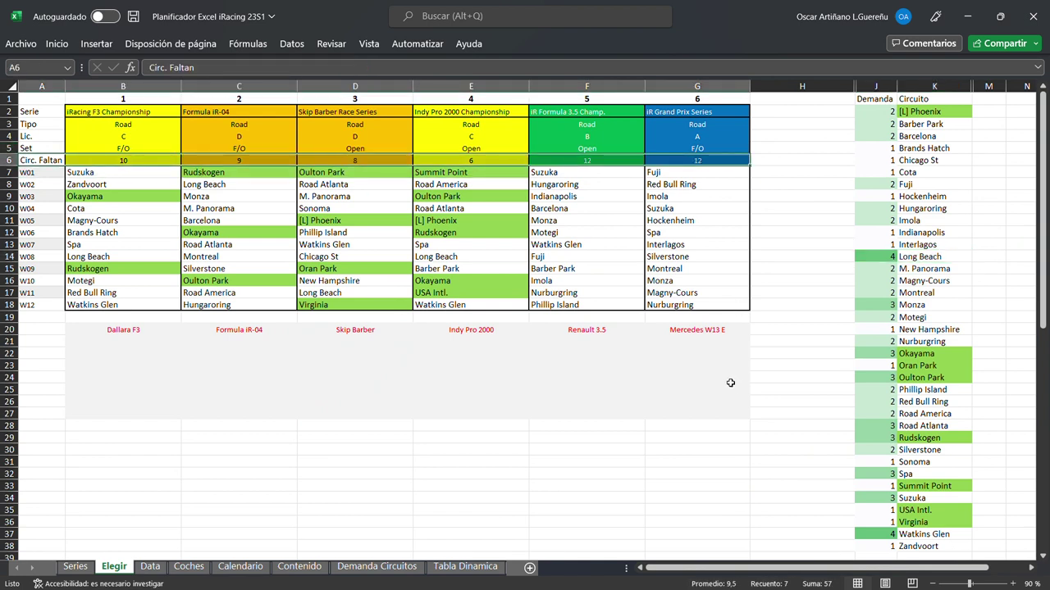
left_click(49, 100)
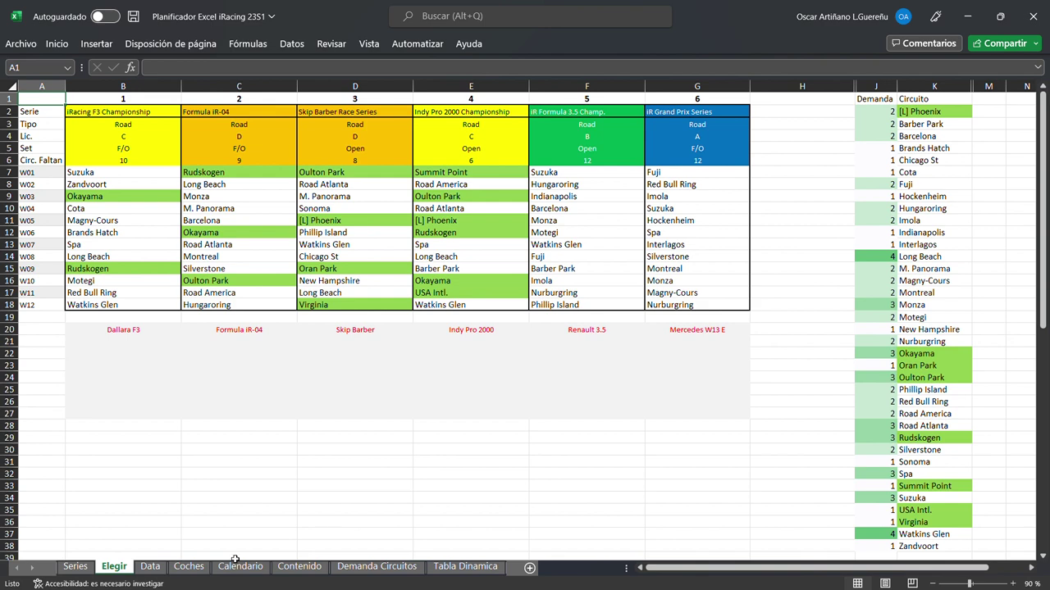
- Tick Long Beach's owned checkbox in Contenido column K and view it green on Elegir
left_click(299, 567)
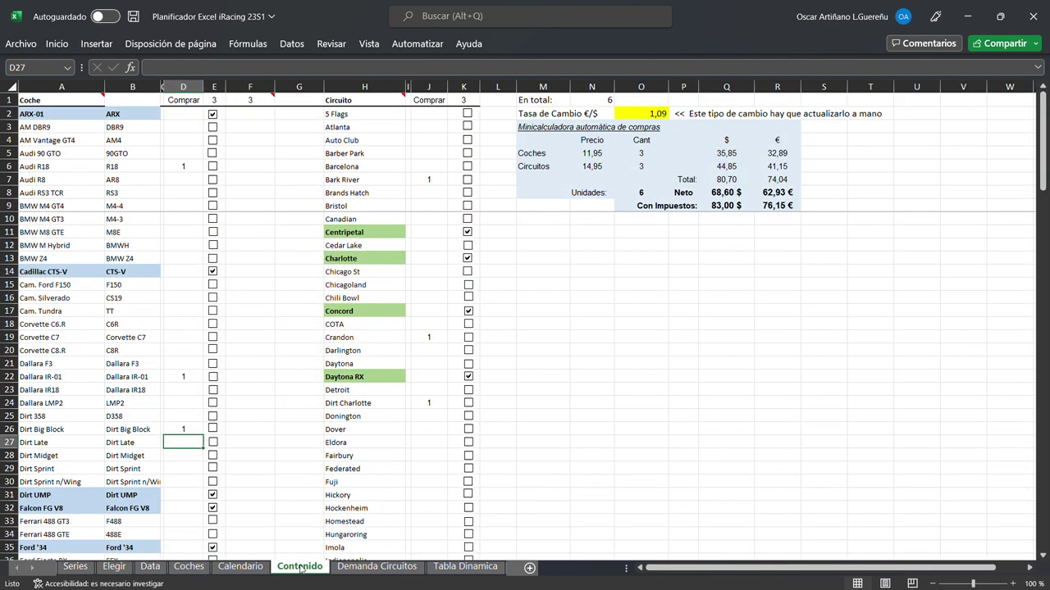
scroll(422, 356, "down", 5)
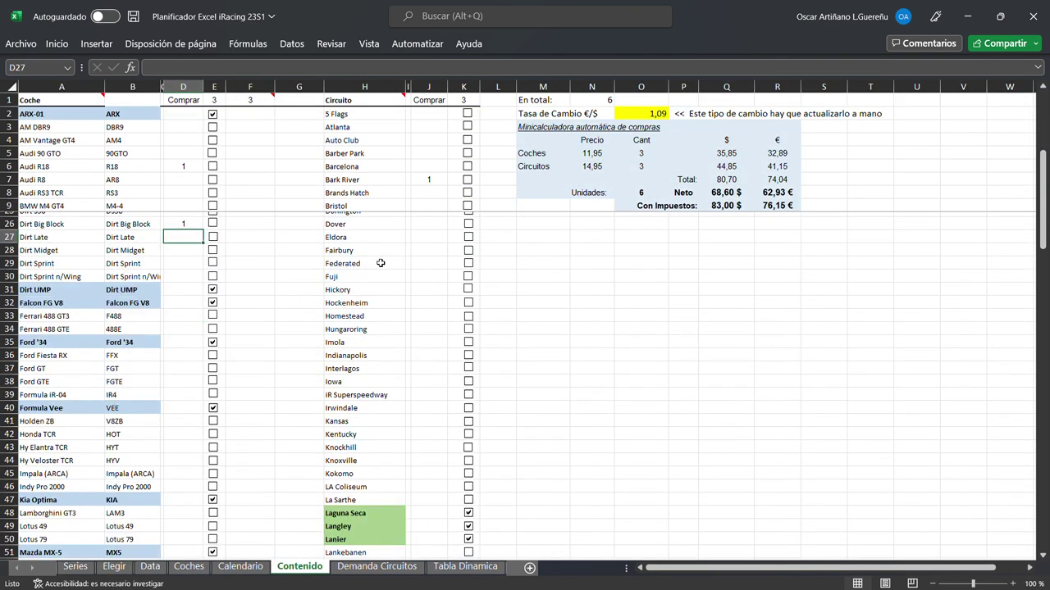
scroll(358, 397, "down", 3)
scroll(361, 402, "down", 1)
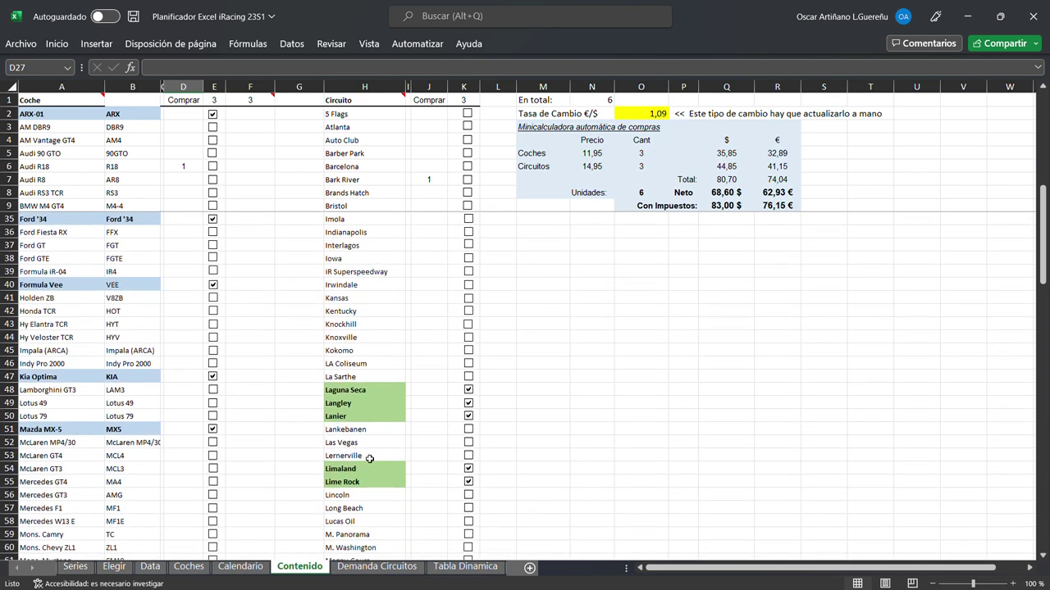
scroll(393, 456, "down", 1)
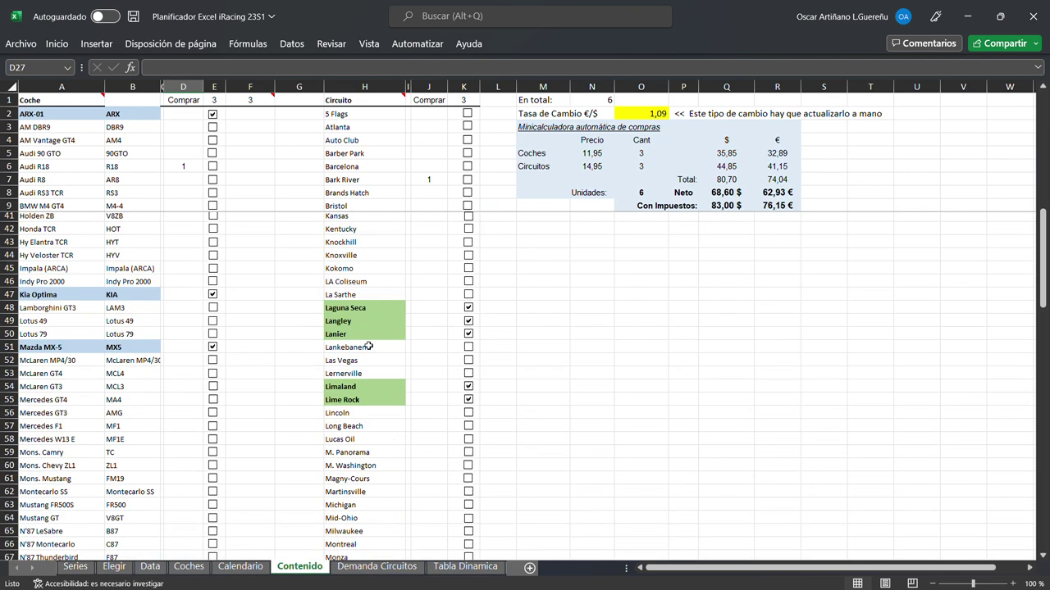
left_click(470, 426)
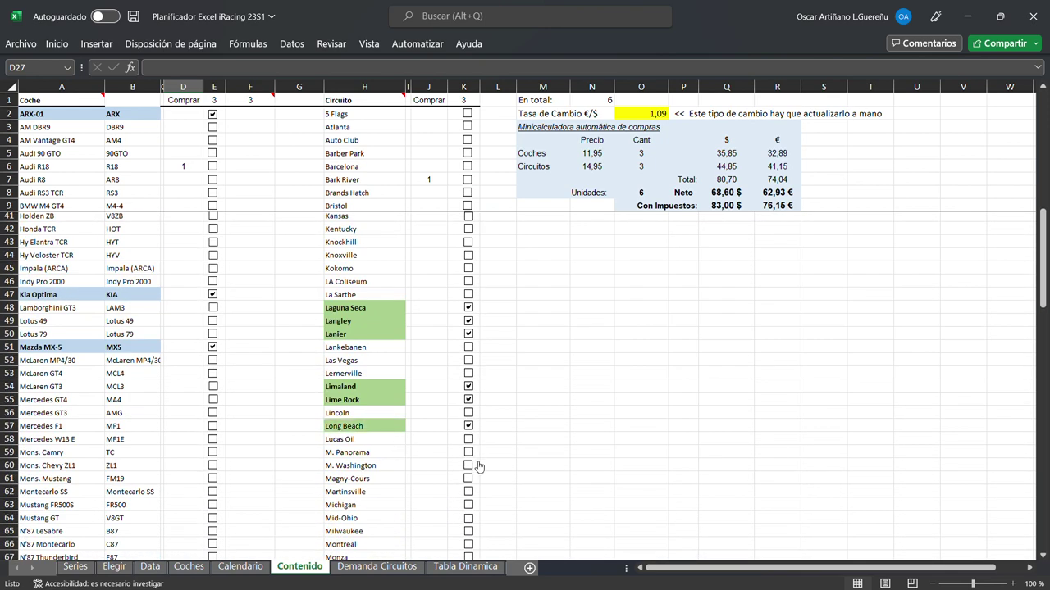
left_click(115, 568)
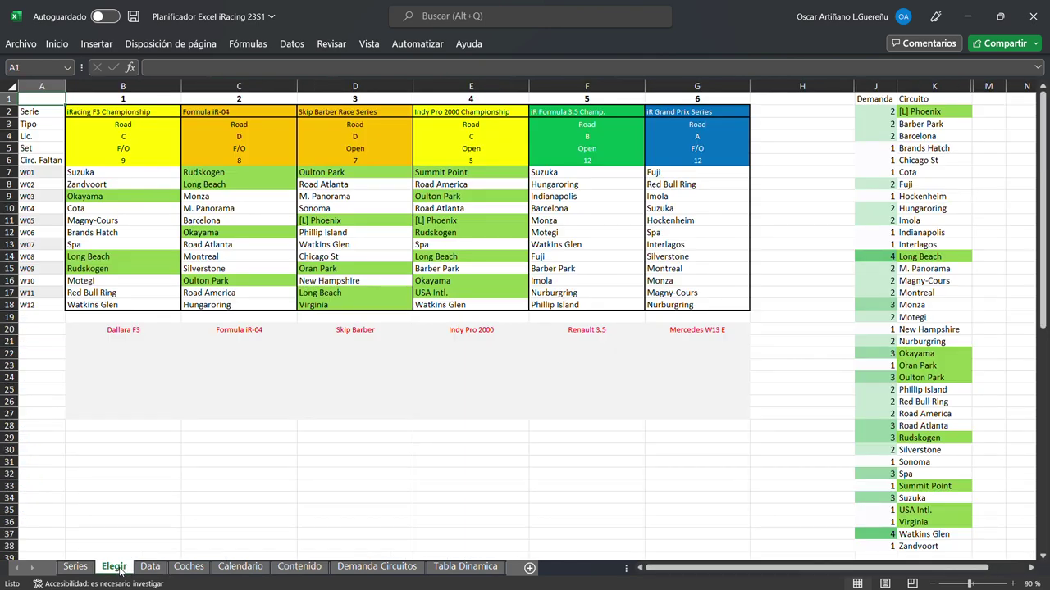
left_click(94, 259)
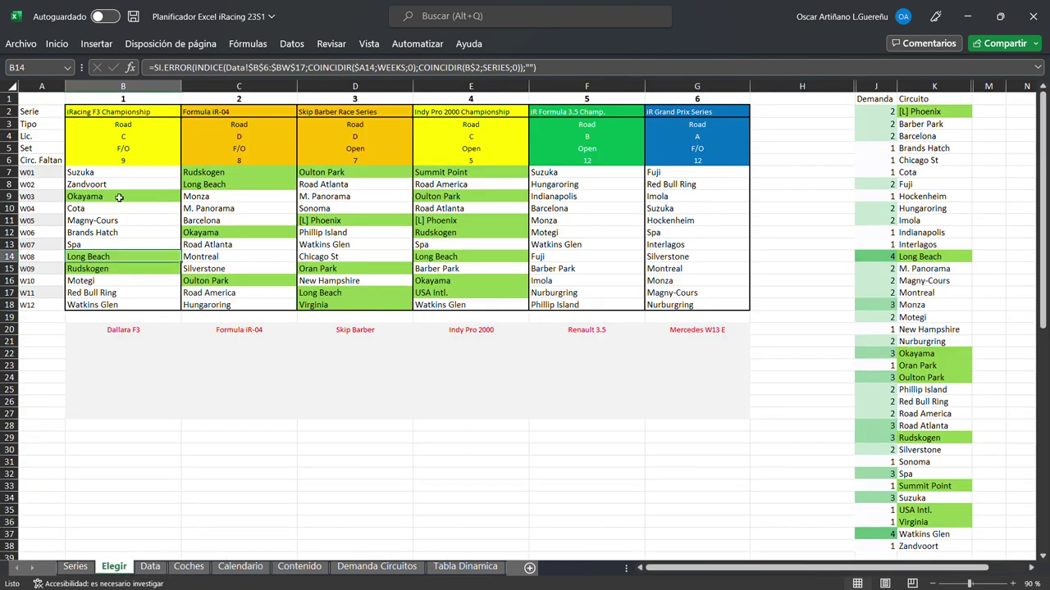